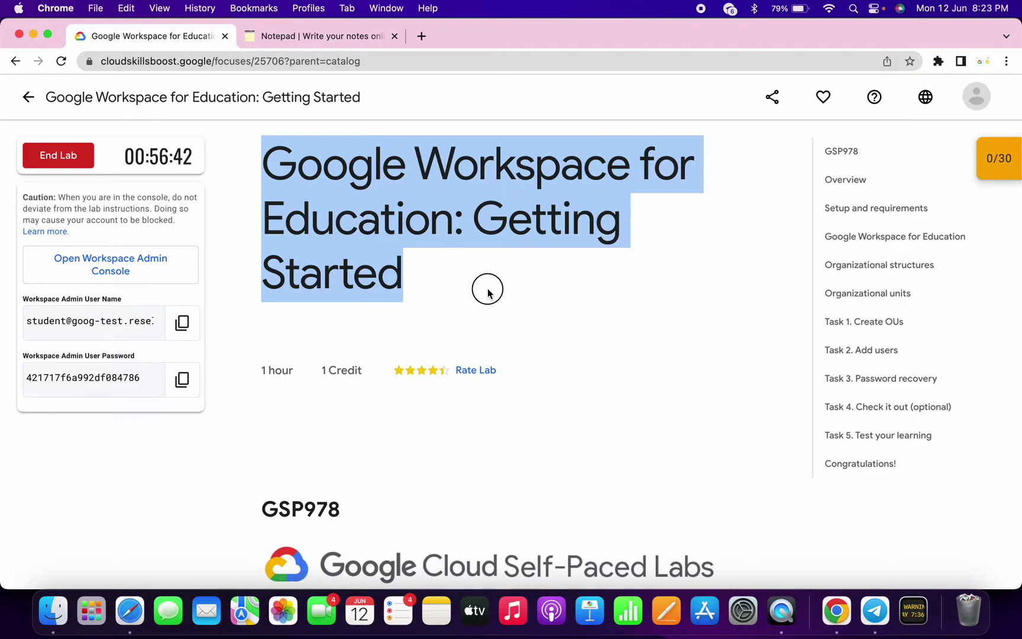
Verify the lab's primary domain so Admin console setup reads 33% complete.
key(ctrl+Right)
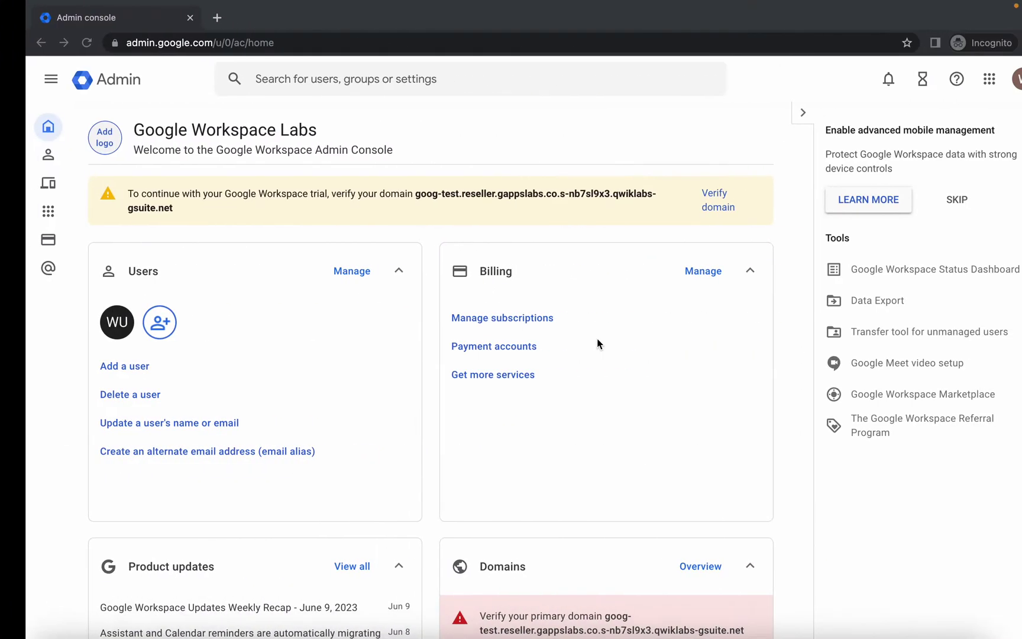
scroll(603, 388, down, 5)
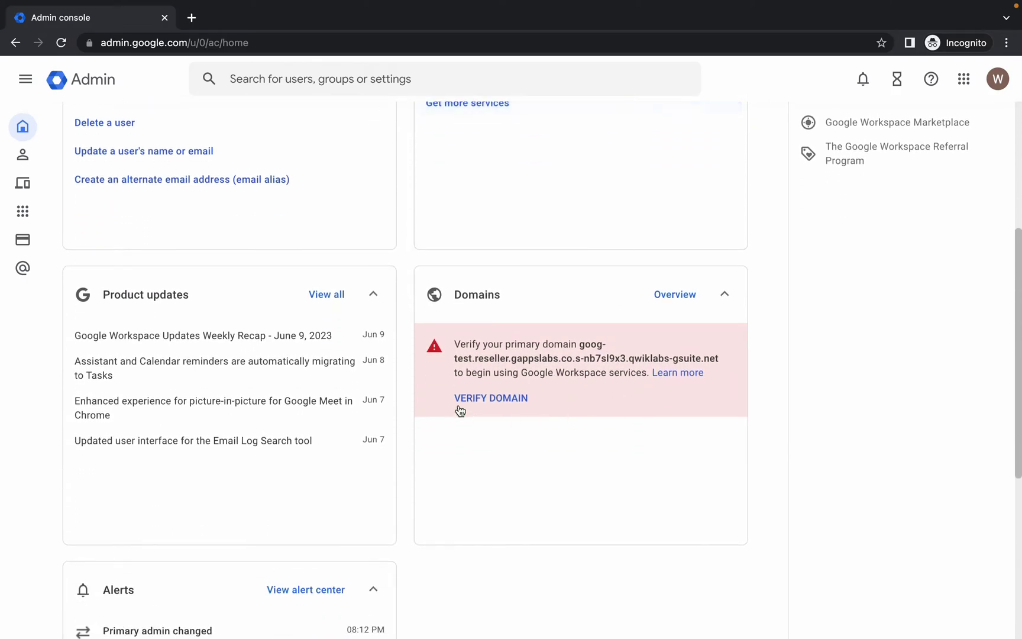
click(492, 402)
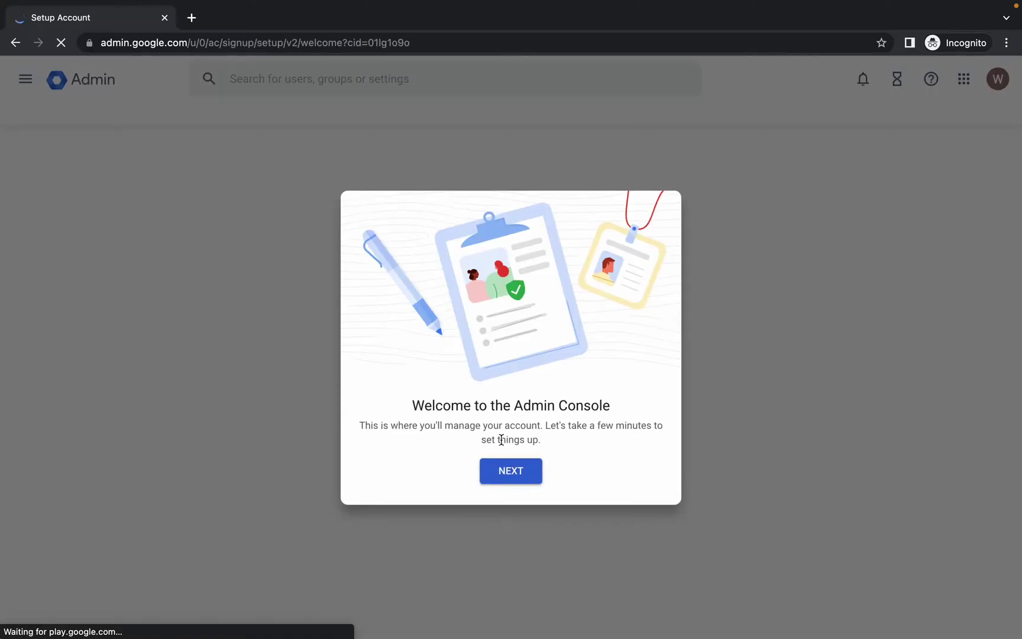
click(511, 471)
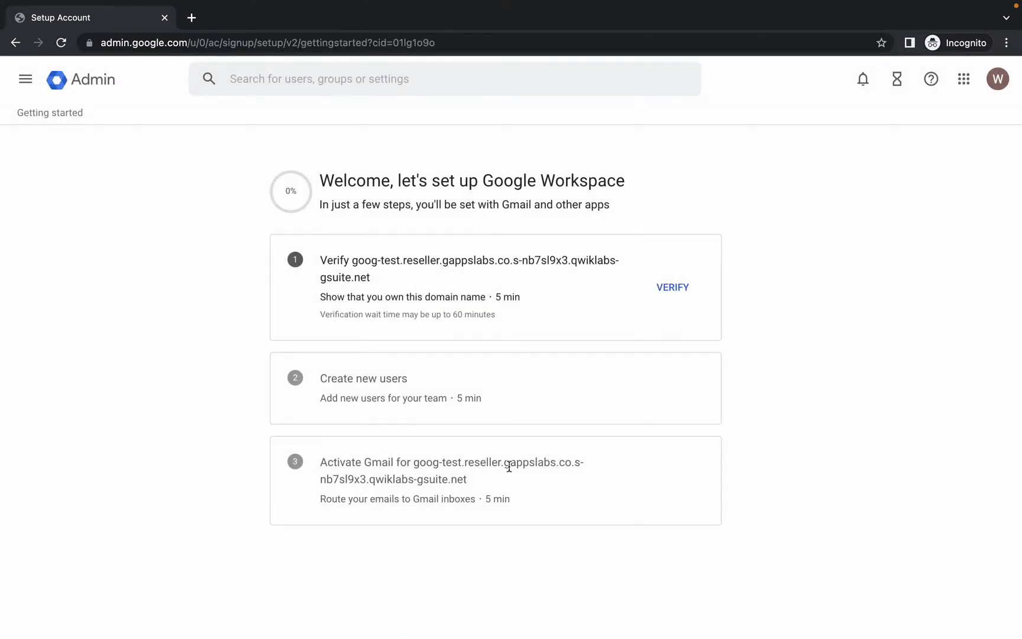
click(672, 287)
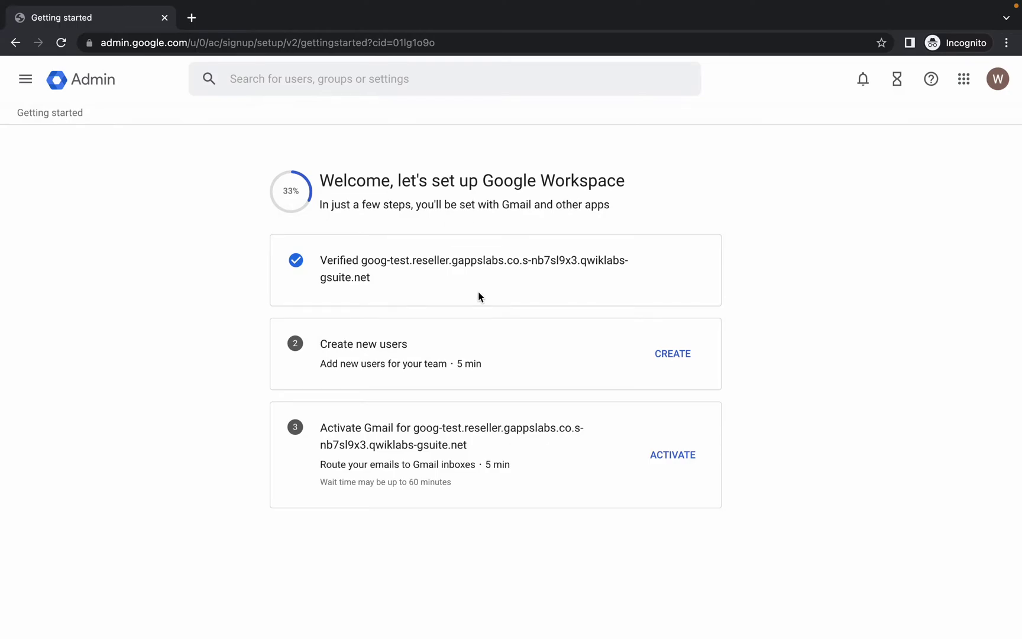
click(105, 88)
Copy the OU name Teachers from the lab's Task 1. Create OUs instructions.
key(ctrl+Left)
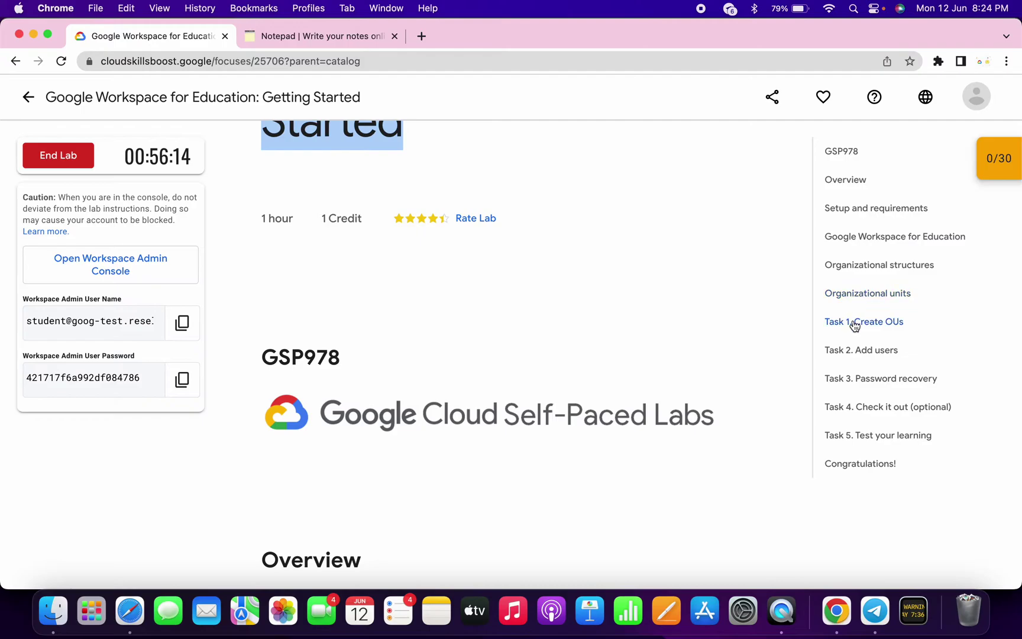
click(854, 324)
scroll(429, 252, down, 3)
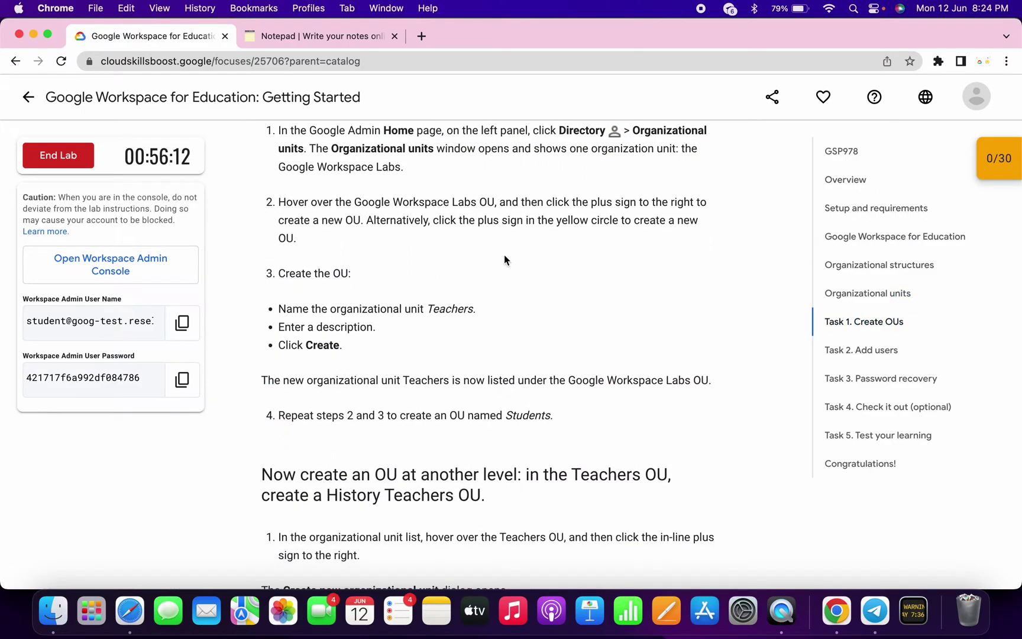
double_click(449, 309)
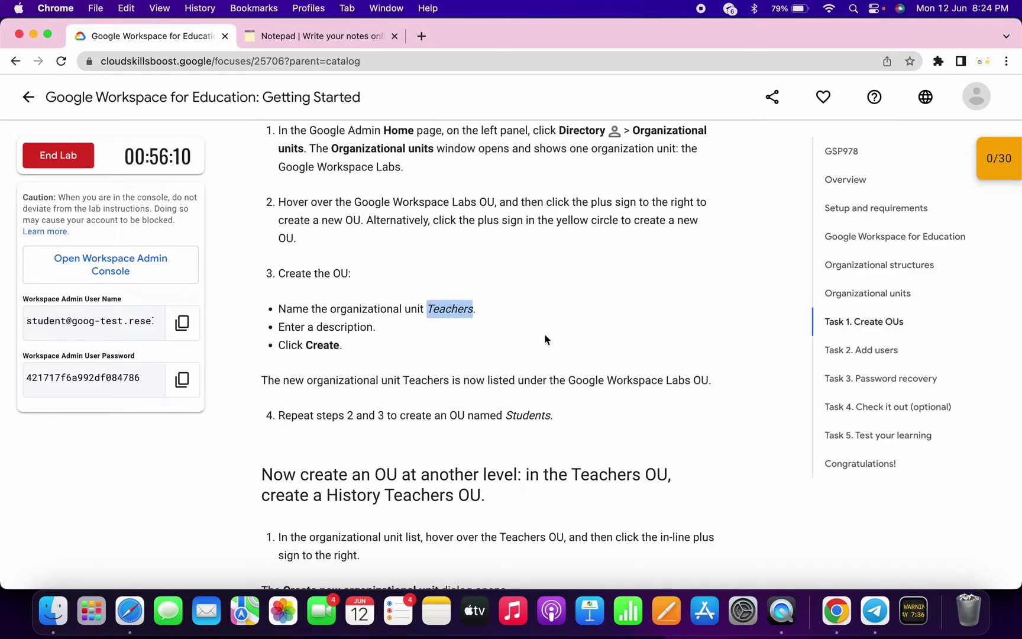
key(super+c)
key(ctrl+Right)
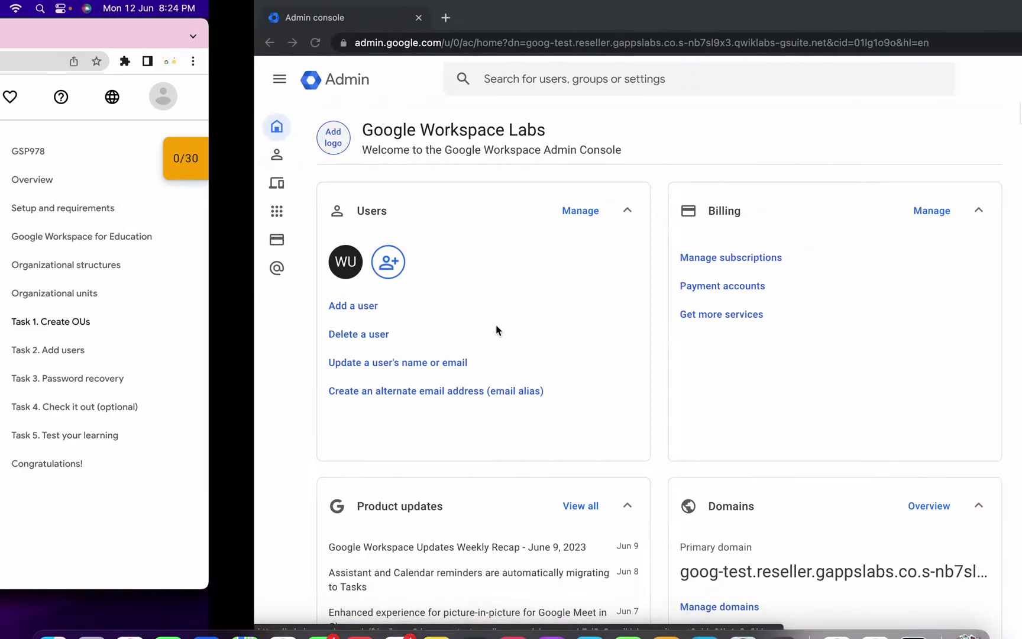
Create a Teachers organizational unit under Directory > Organizational units.
click(25, 79)
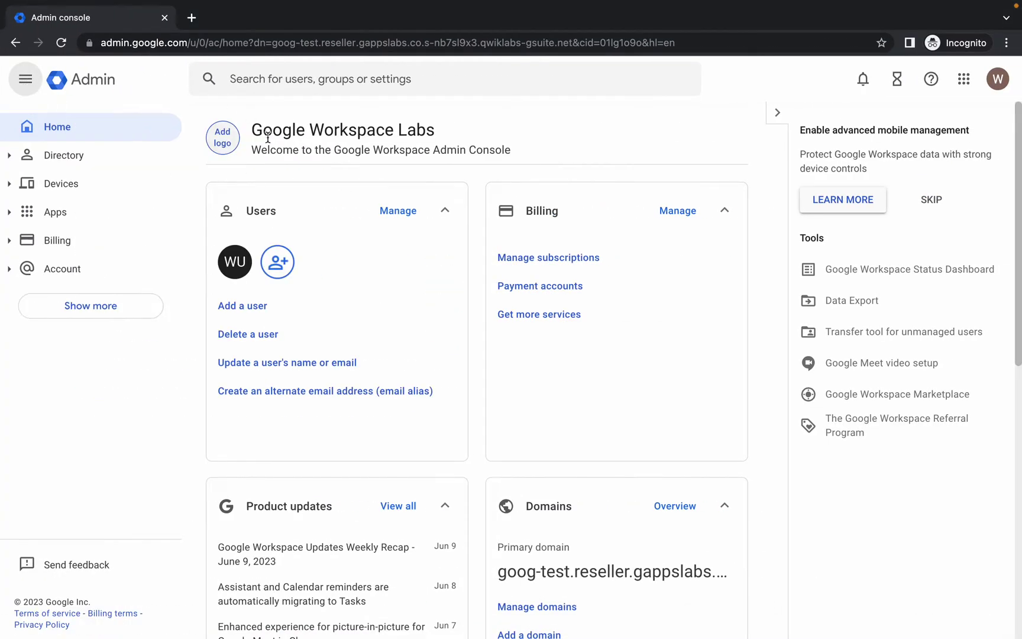
click(74, 160)
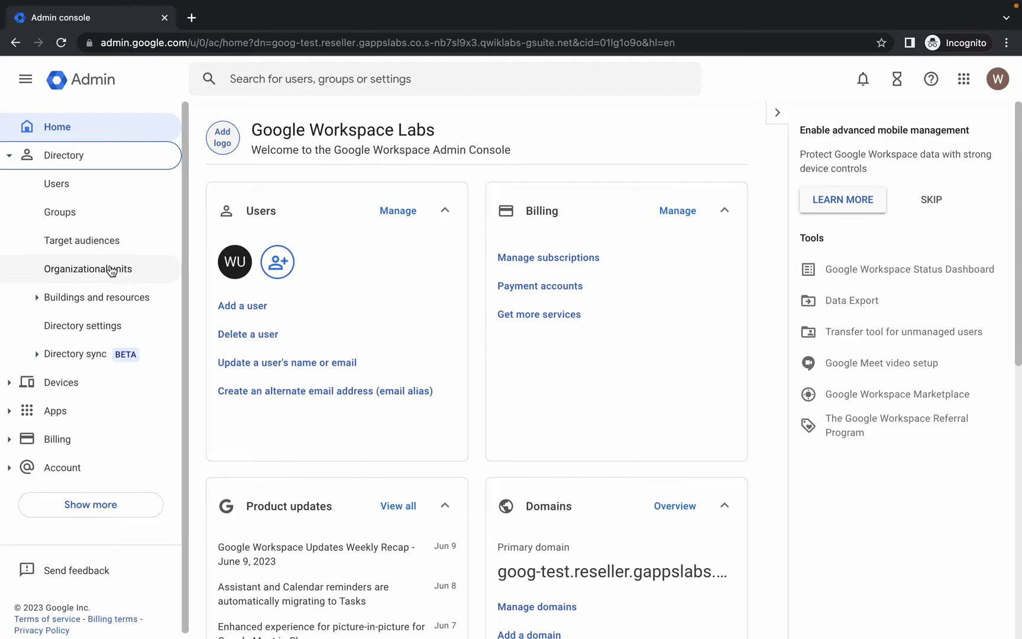
click(75, 271)
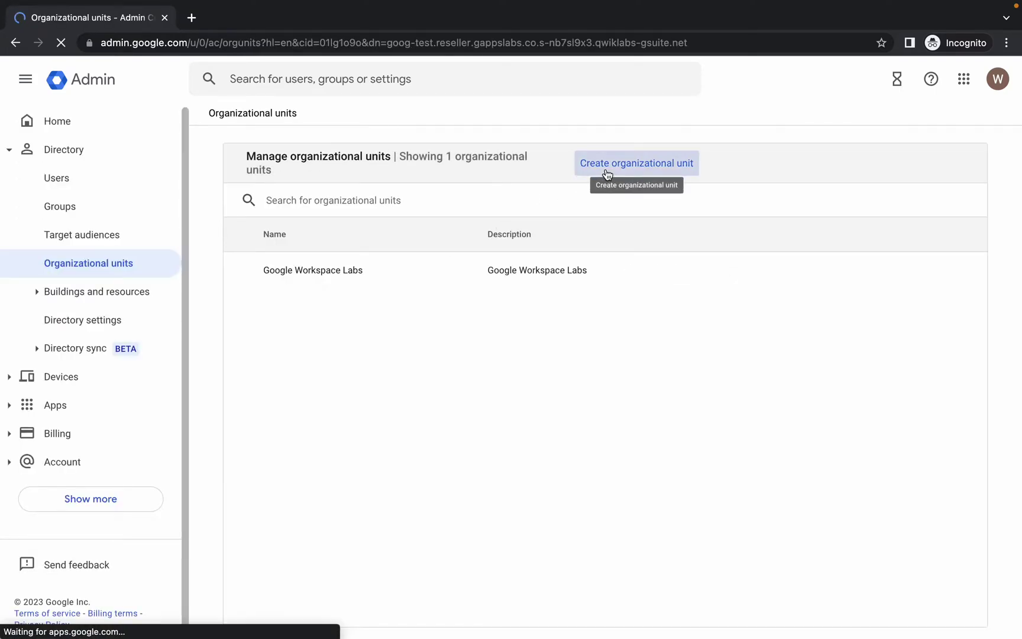
click(607, 177)
text(Teachers)
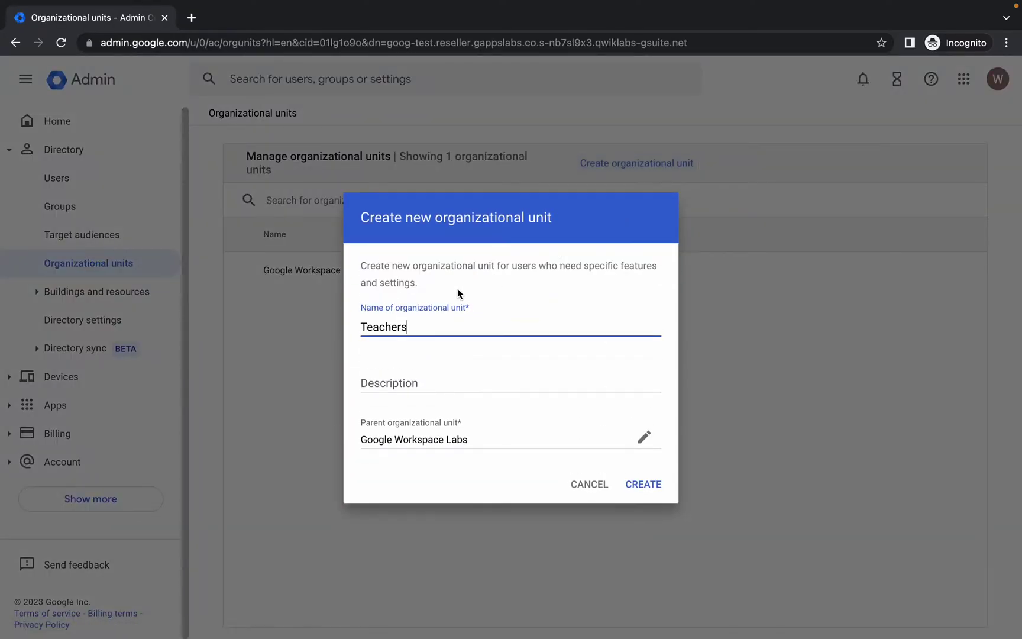
click(638, 483)
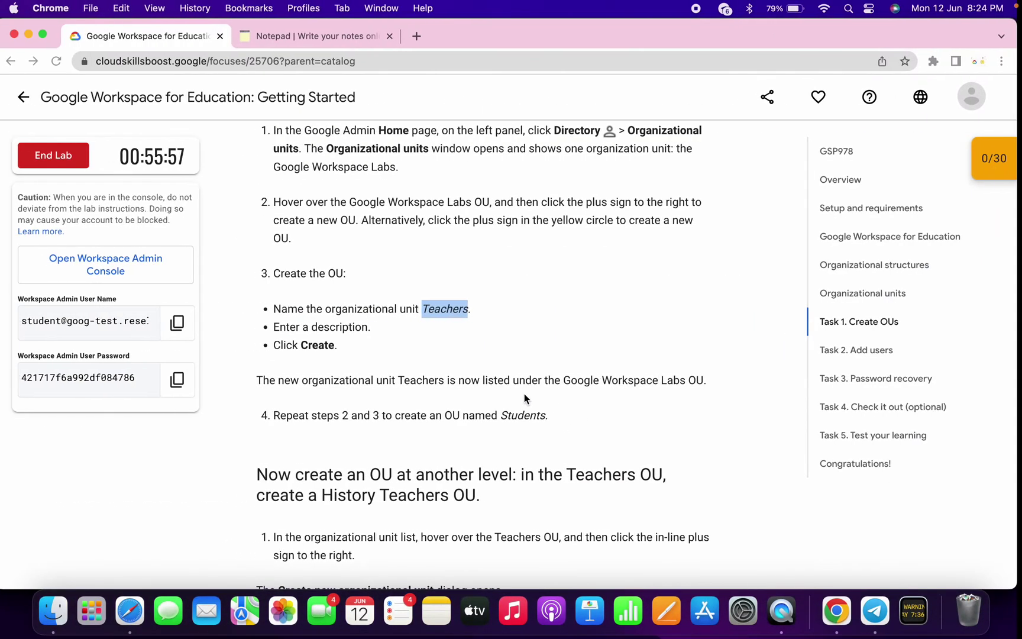
Create a Students organizational unit using the name copied from the instructions.
scroll(525, 399, down, 2)
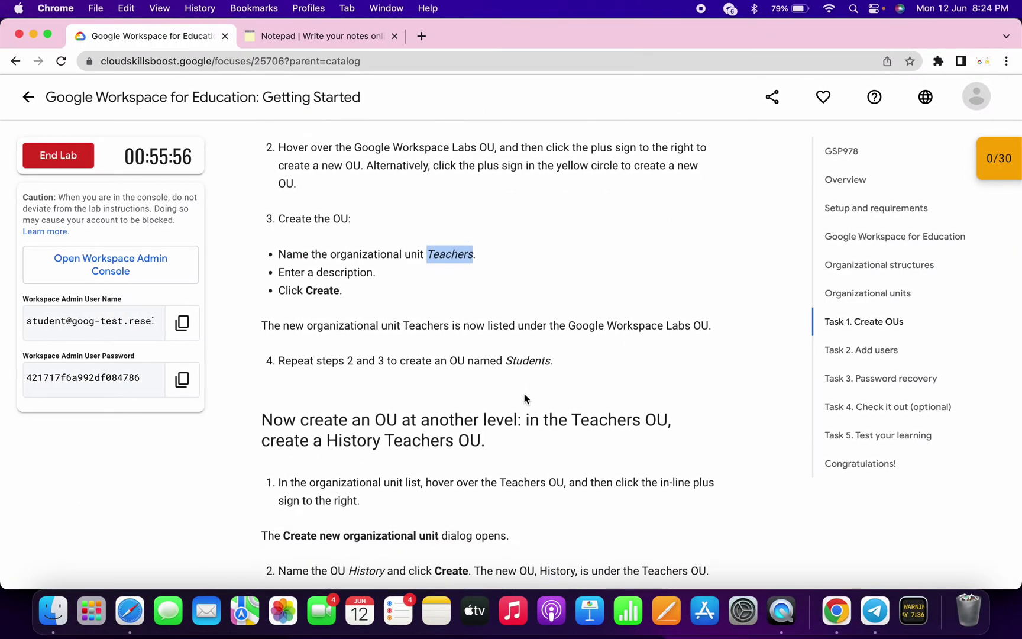
double_click(520, 346)
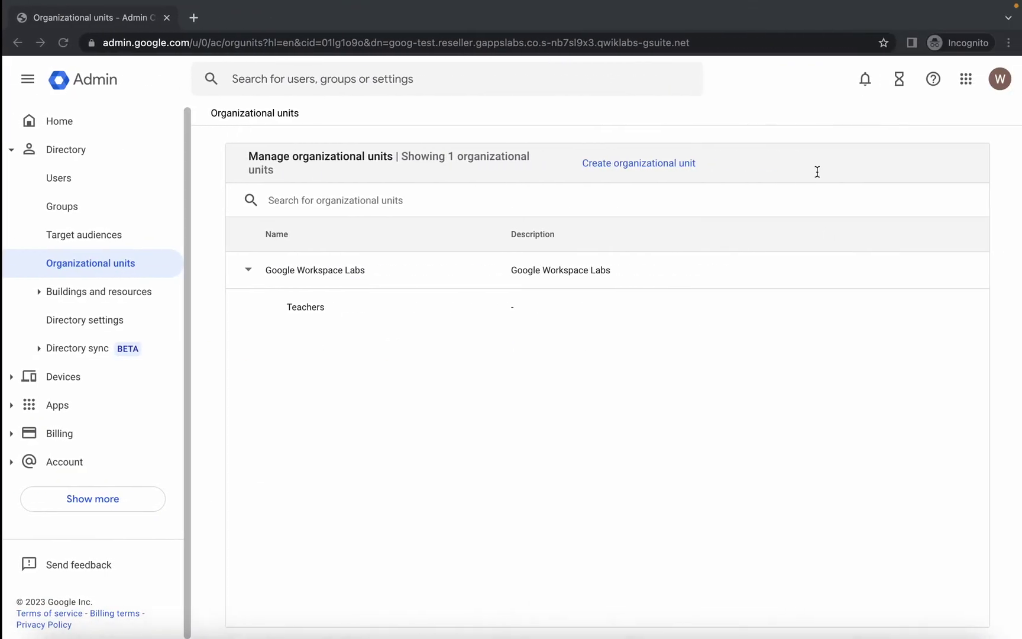
click(633, 172)
key(ctrl+v)
click(644, 485)
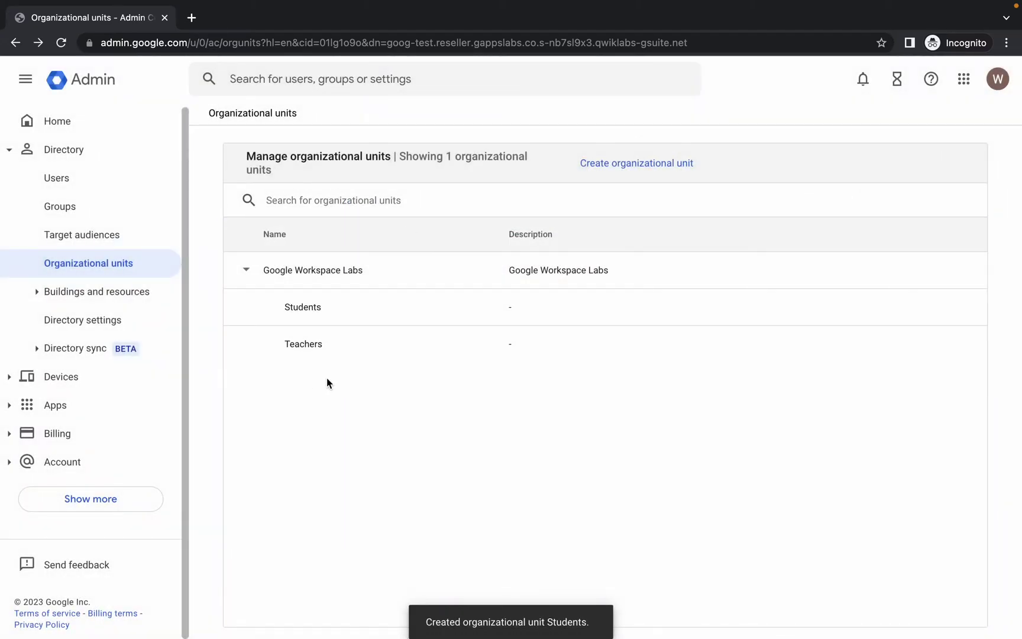
key(super+Tab)
scroll(403, 291, down, 8)
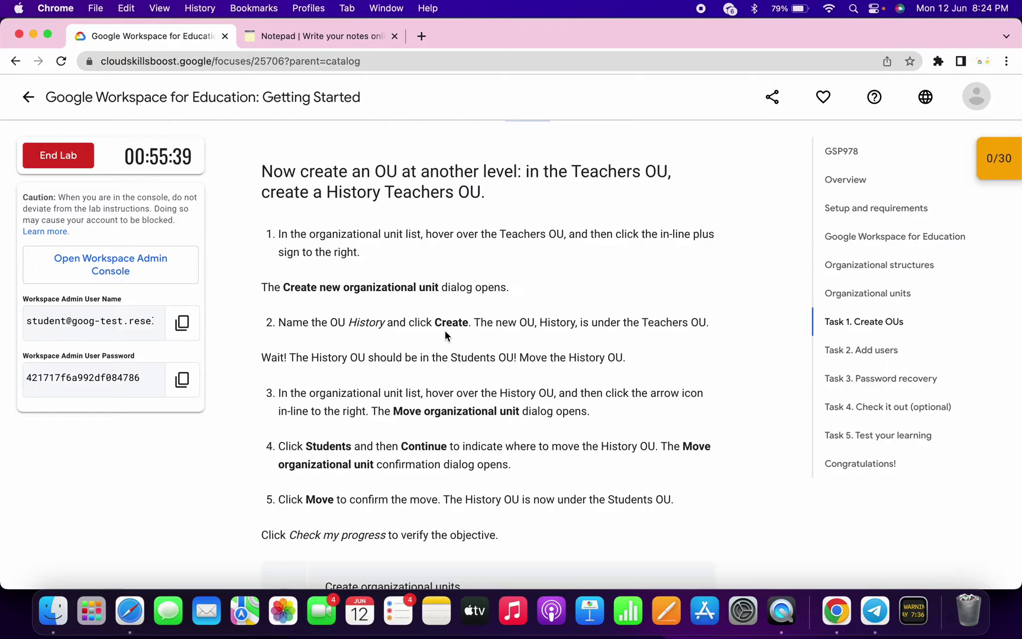
Create a History organizational unit inside Teachers.
double_click(367, 323)
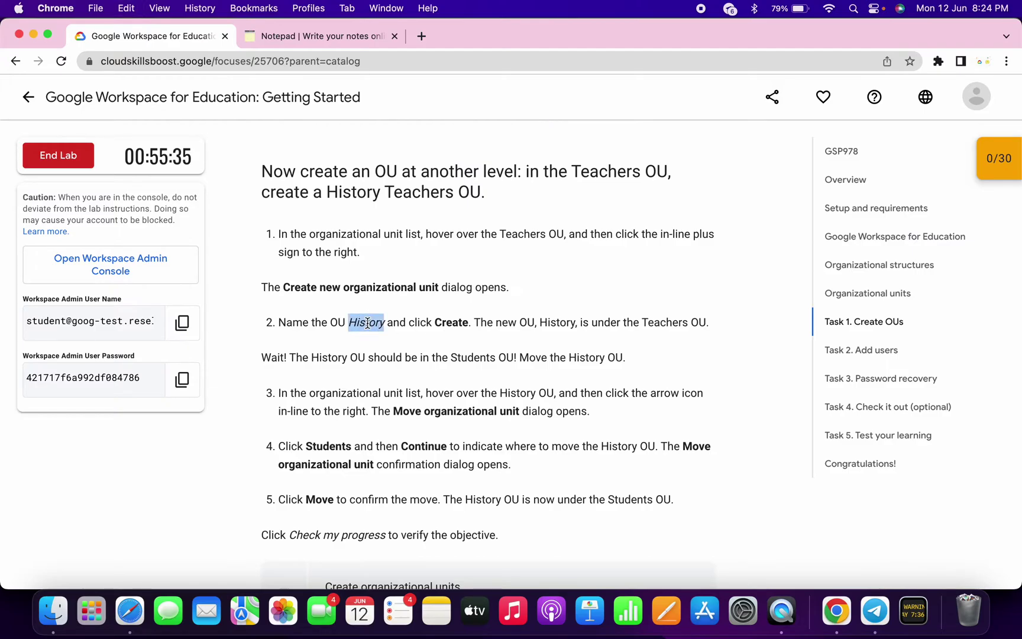
key(ctrl+Right)
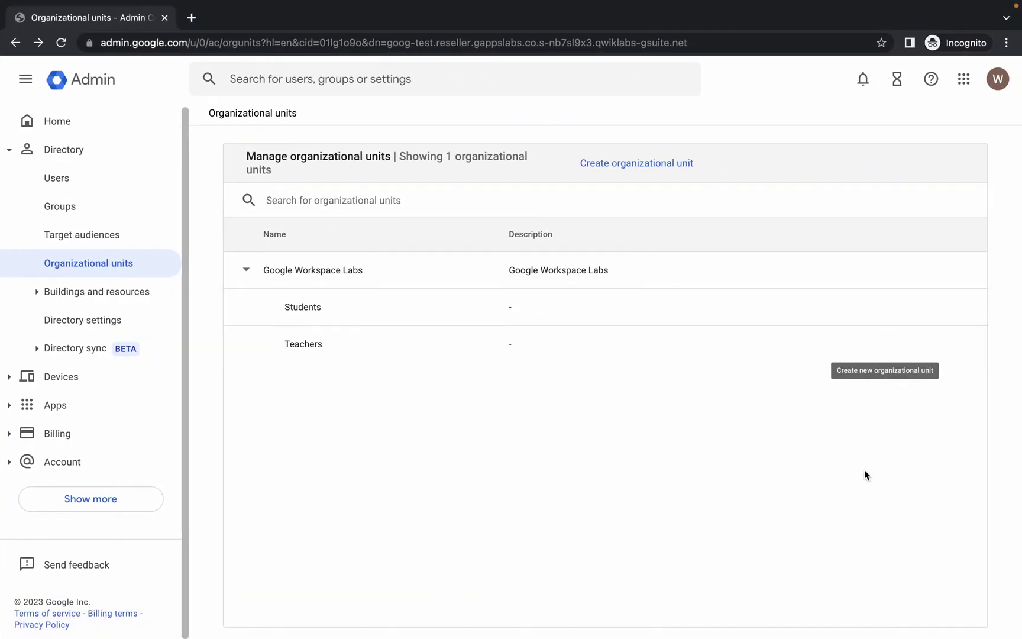
click(885, 344)
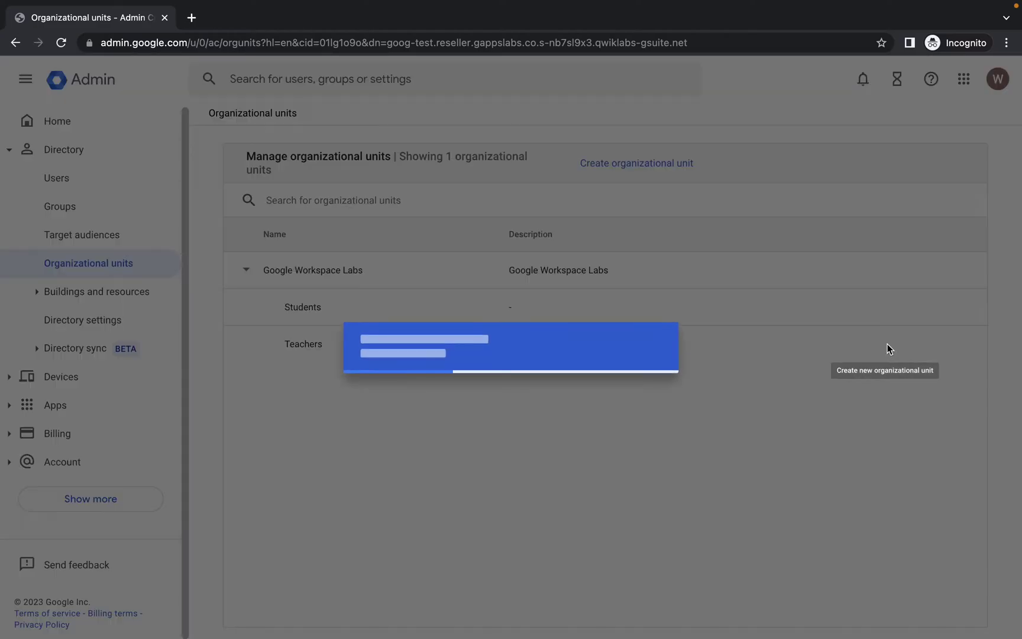
key(ctrl+v)
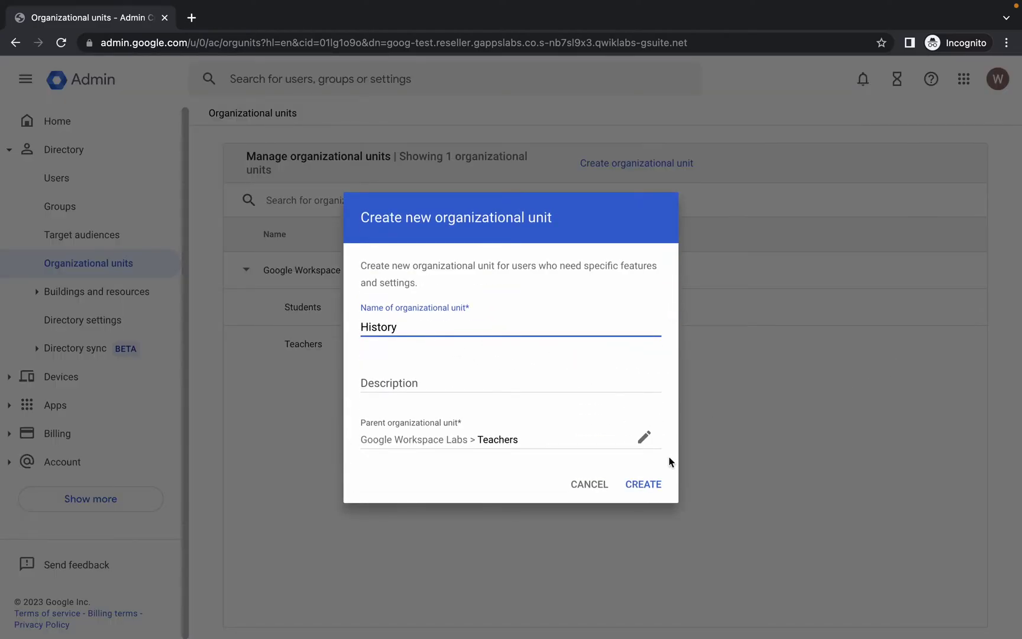
click(653, 483)
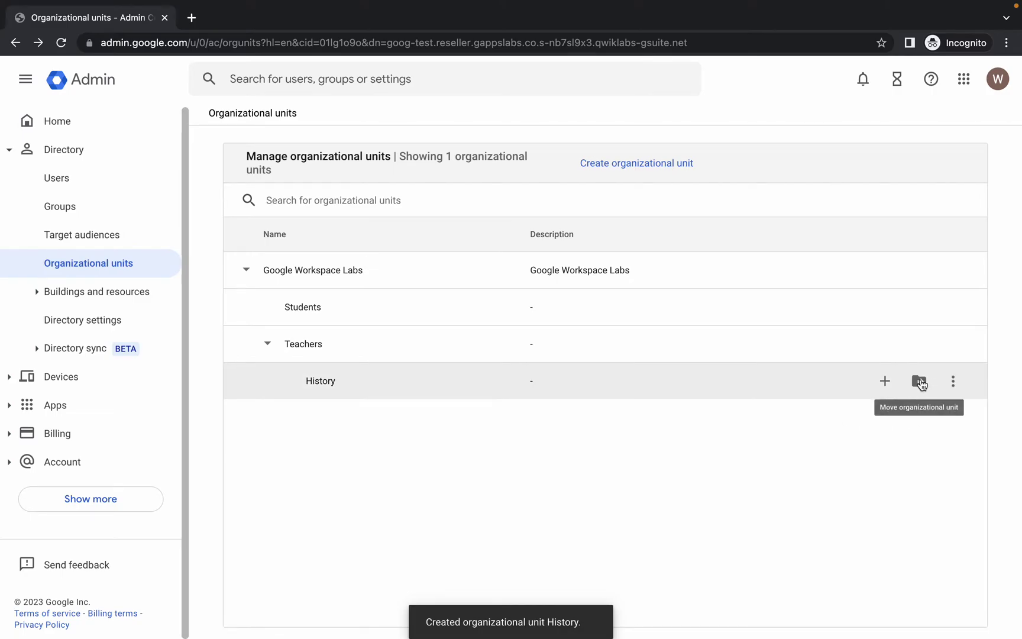
Move the History unit from Teachers to Students.
click(920, 382)
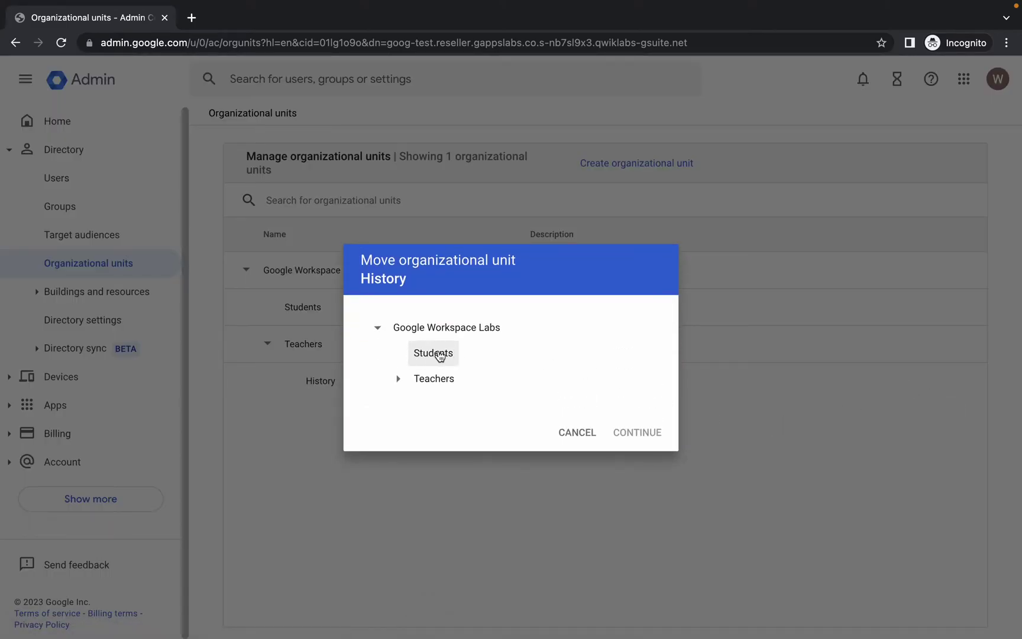
click(430, 355)
click(647, 438)
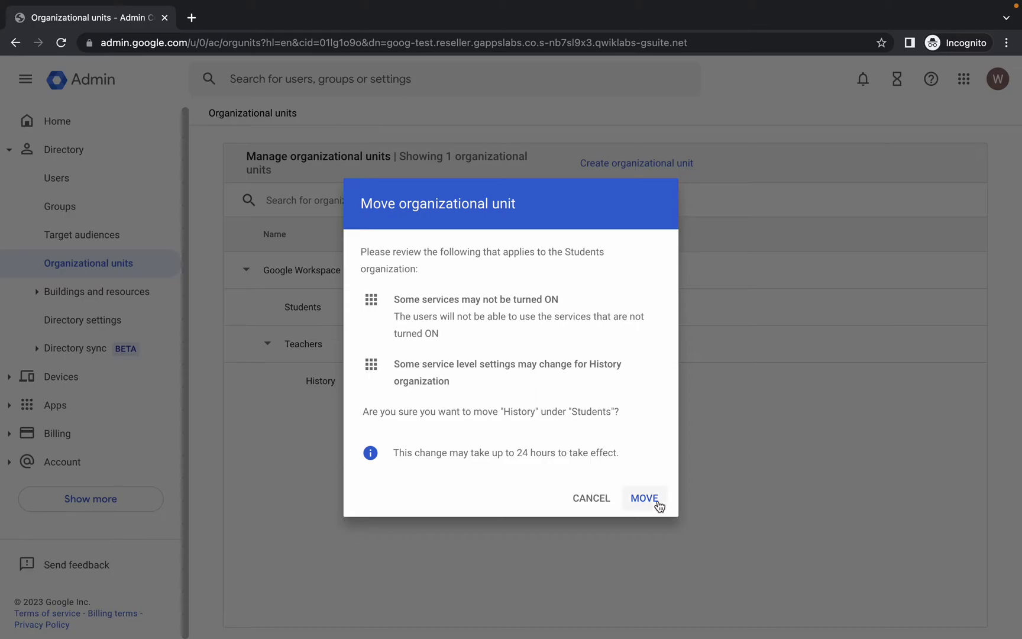
click(658, 503)
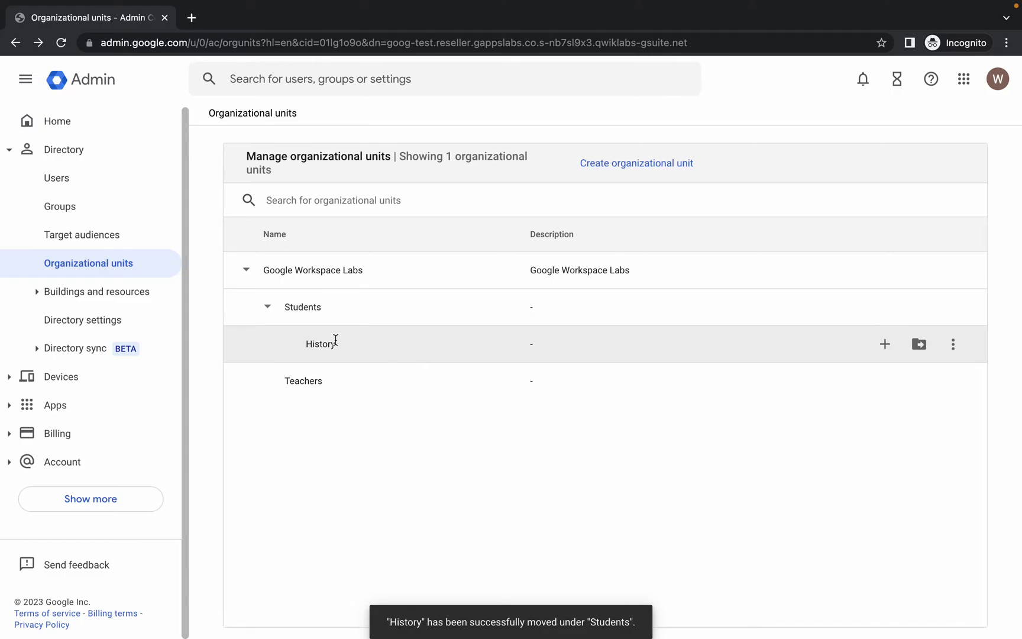
key(ctrl+Left)
Run Check my progress for Task 1 so it shows Step completed.
scroll(406, 368, down, 7)
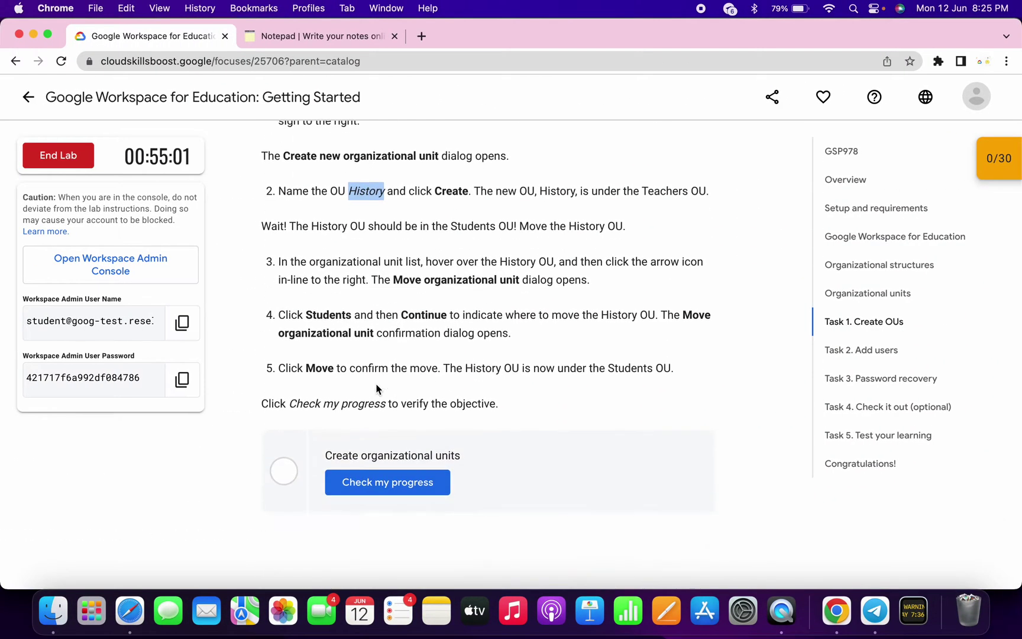
scroll(406, 368, up, 2)
click(392, 344)
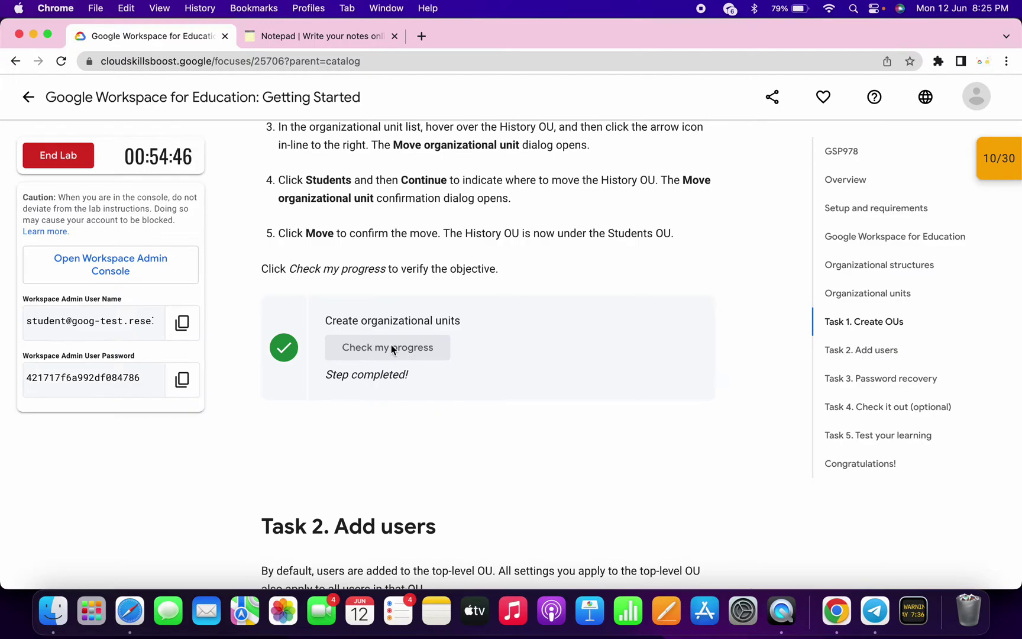
Copy the lab code GSP978 from the top of the instructions.
scroll(392, 349, down, 5)
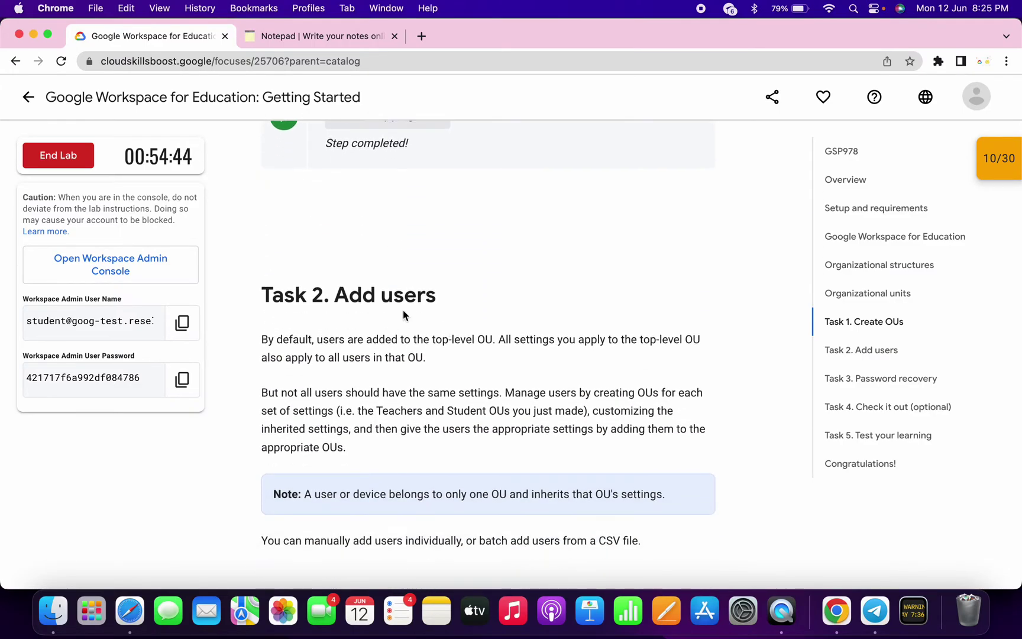
click(848, 155)
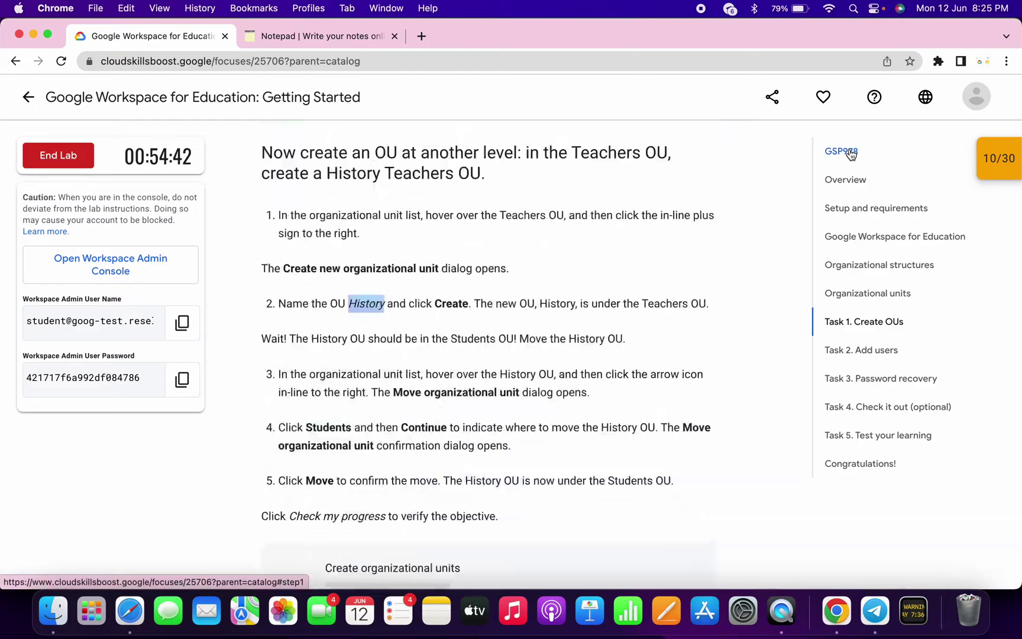
double_click(287, 149)
key(super+c)
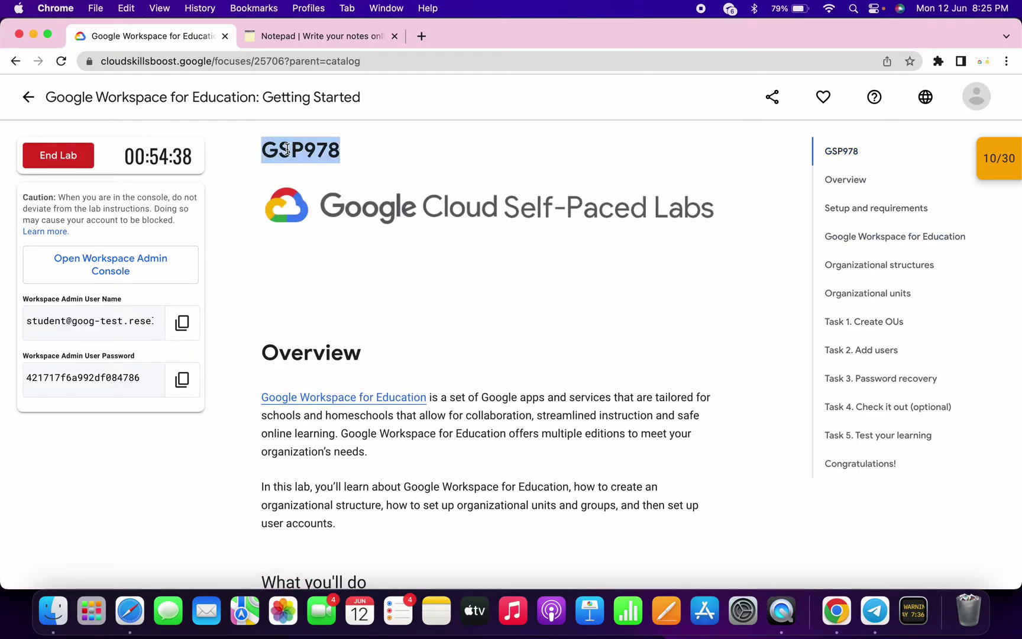
Search the Telegram channel for #GSP978 and open the quicklabgsp978.csv message.
click(877, 622)
click(631, 142)
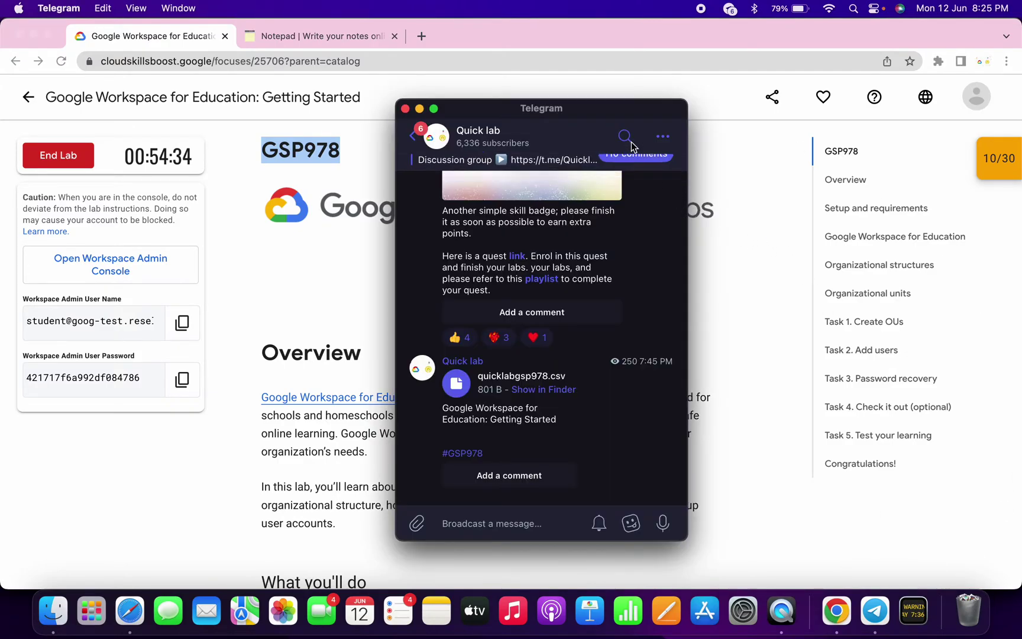
text(#GSP978)
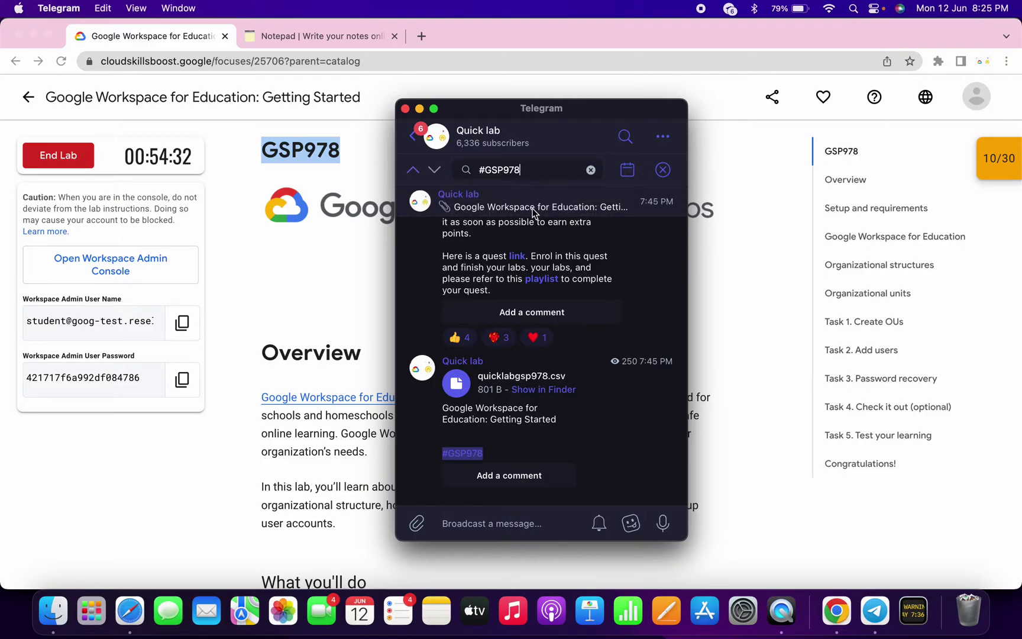
click(492, 201)
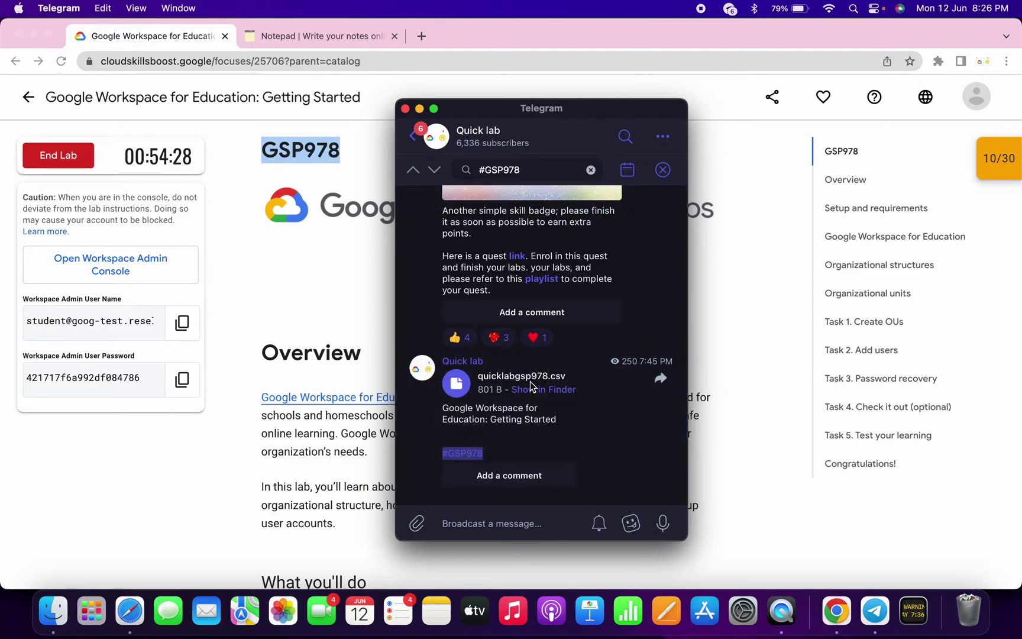
Bring up the lab's Task 2. Add users instructions in Chrome.
click(349, 339)
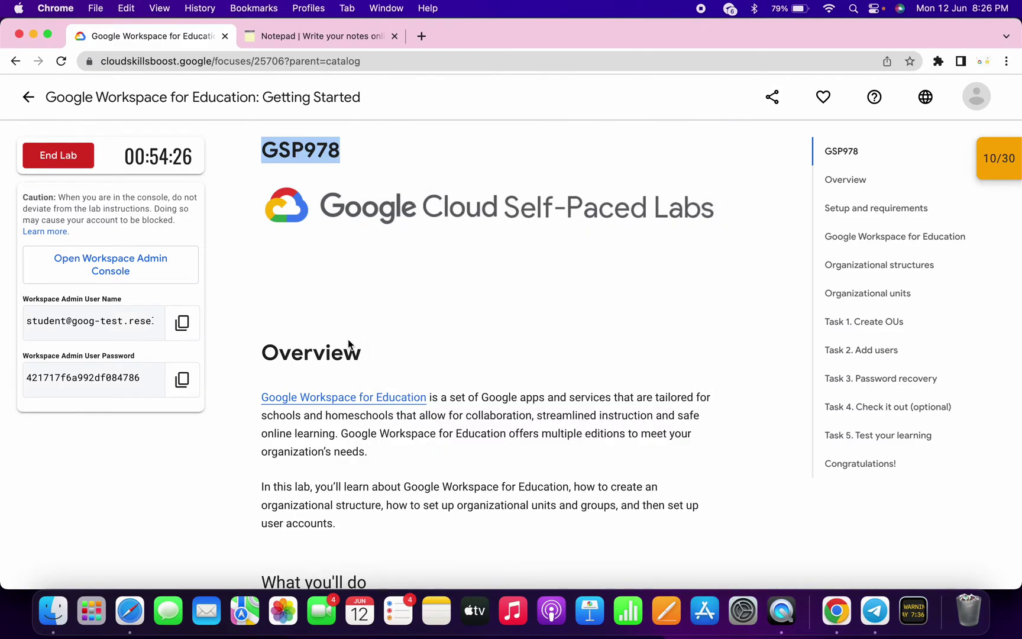
click(895, 351)
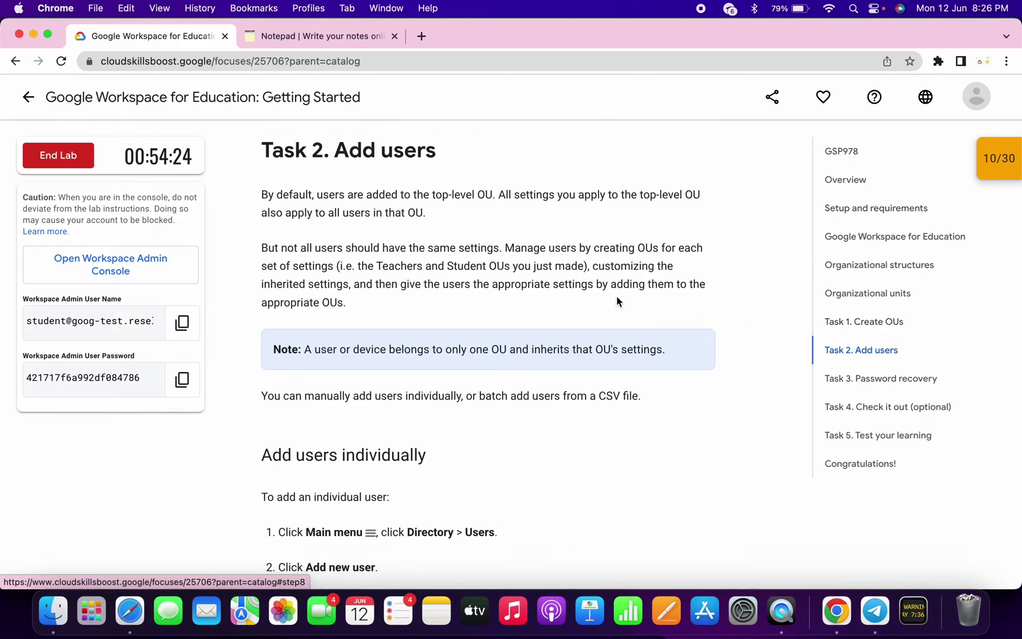
scroll(557, 301, down, 5)
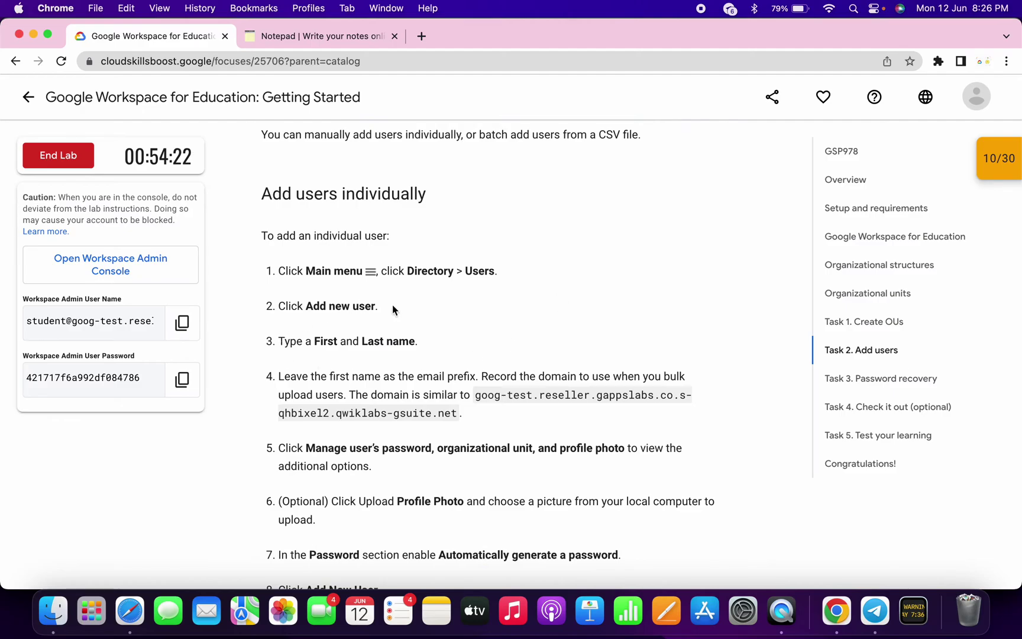
Add a new user named quick lab in Directory > Users.
key(ctrl+Right)
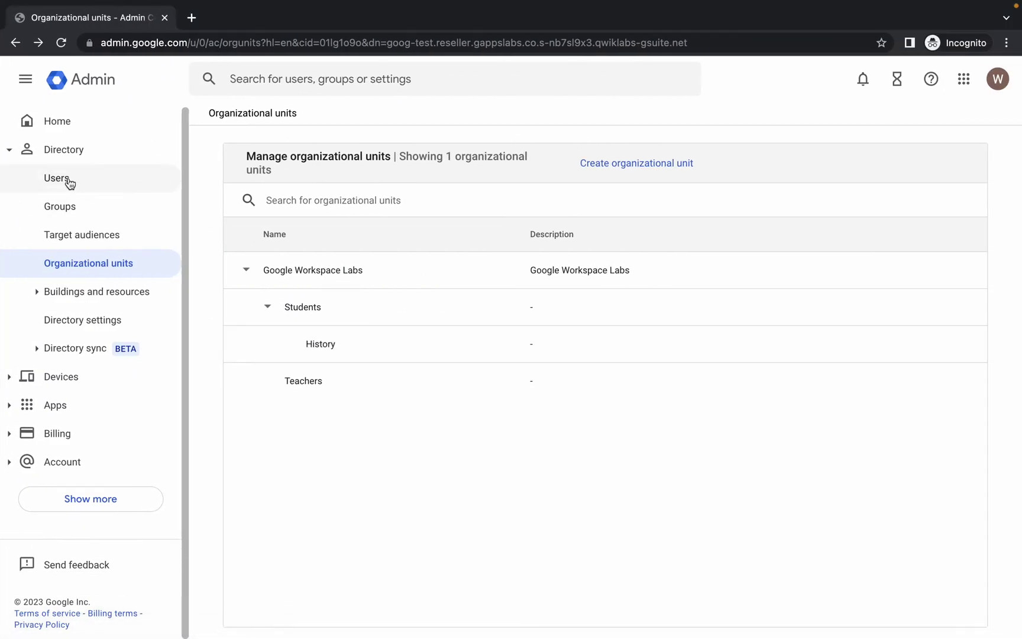
click(68, 178)
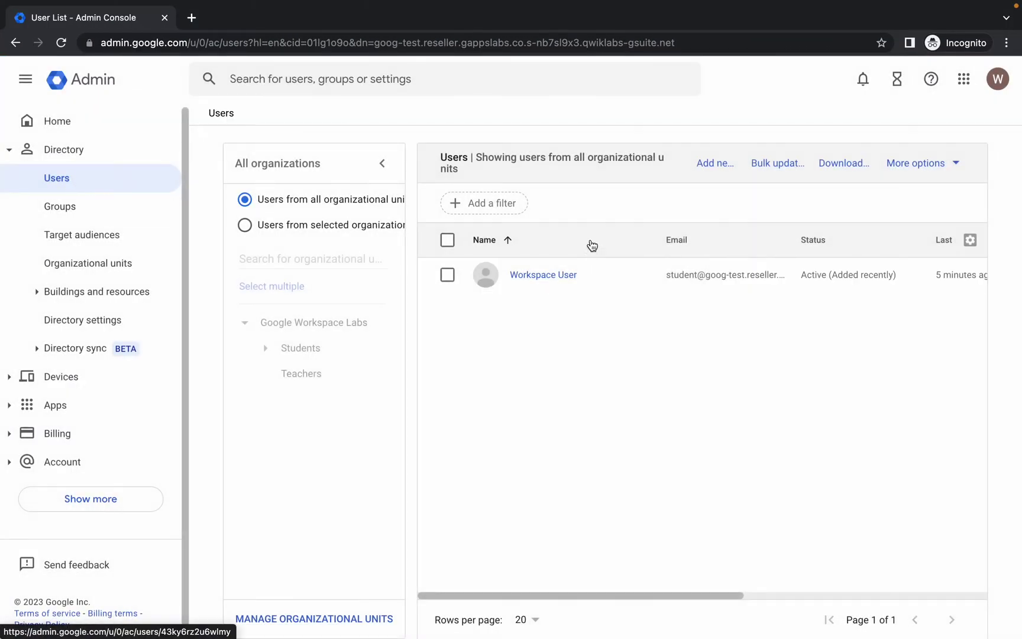
click(382, 164)
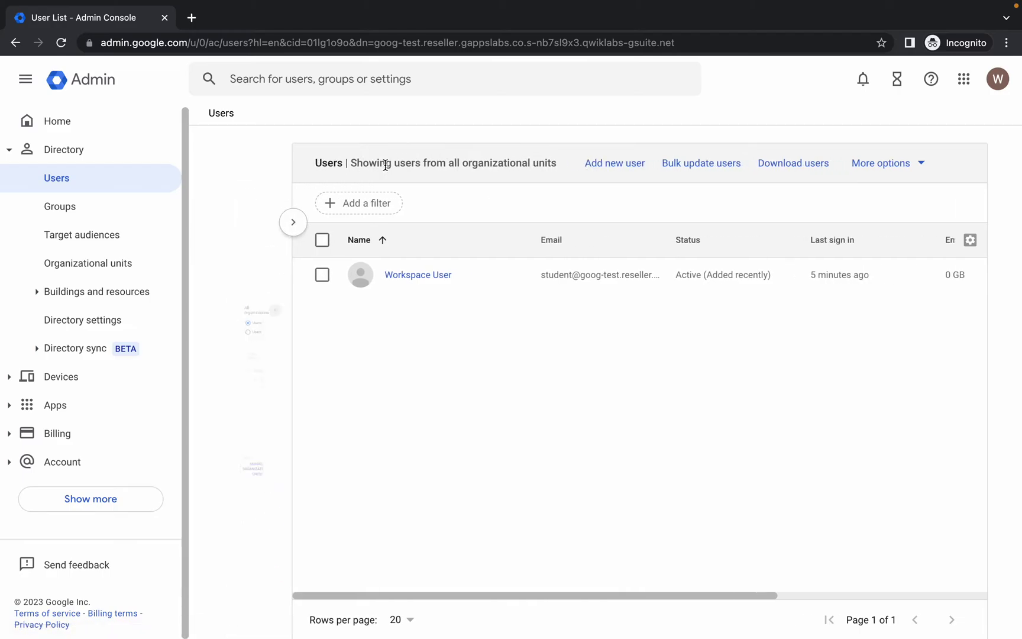
click(534, 174)
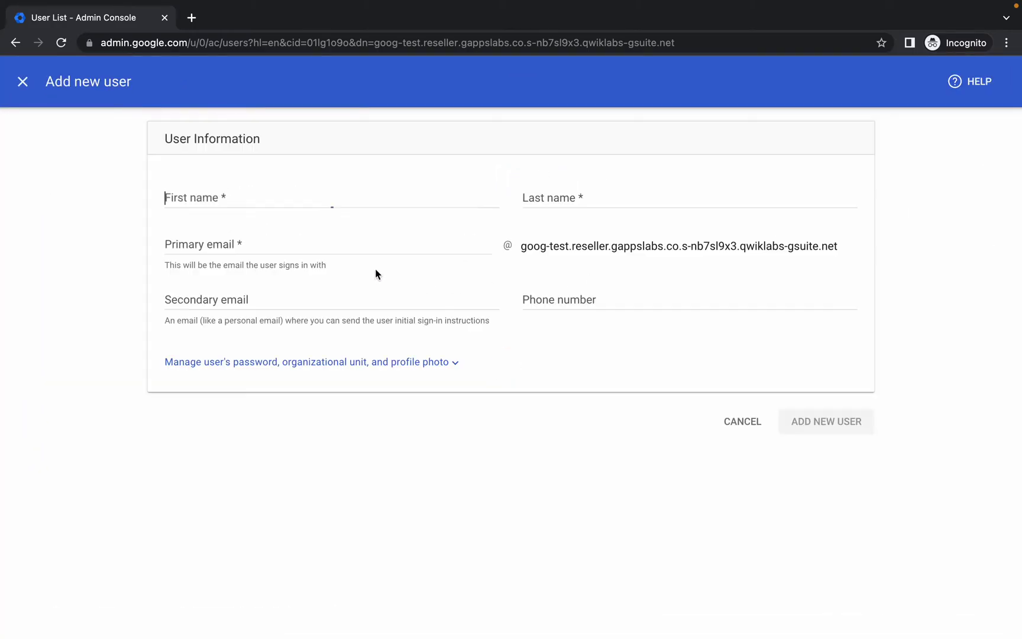
key(Tab)
text(lab)
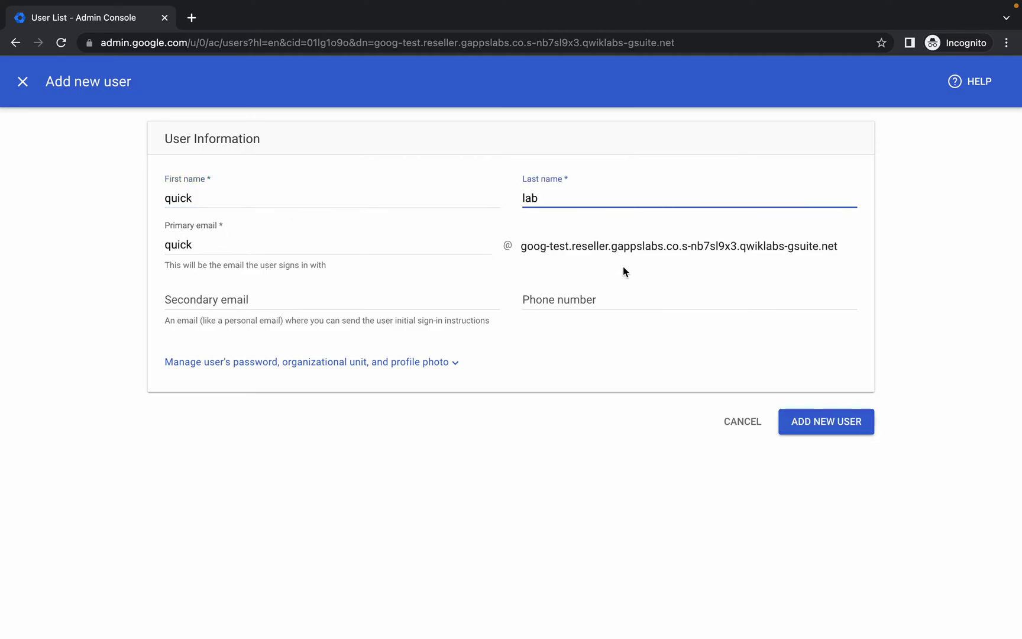
click(833, 421)
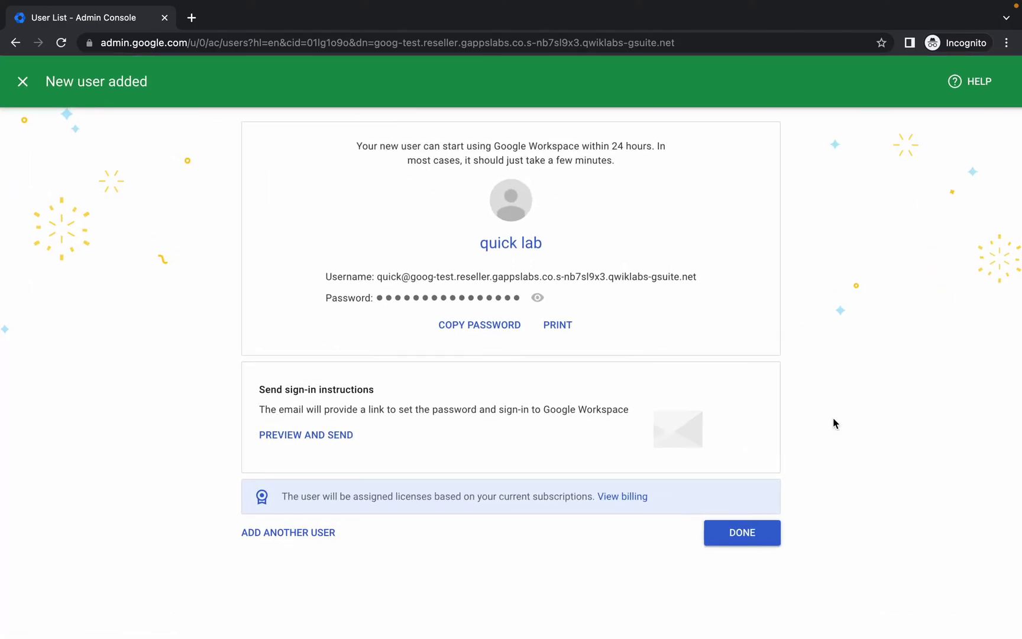
Copy the domain part of the new username into the online notepad.
drag(406, 276, 712, 277)
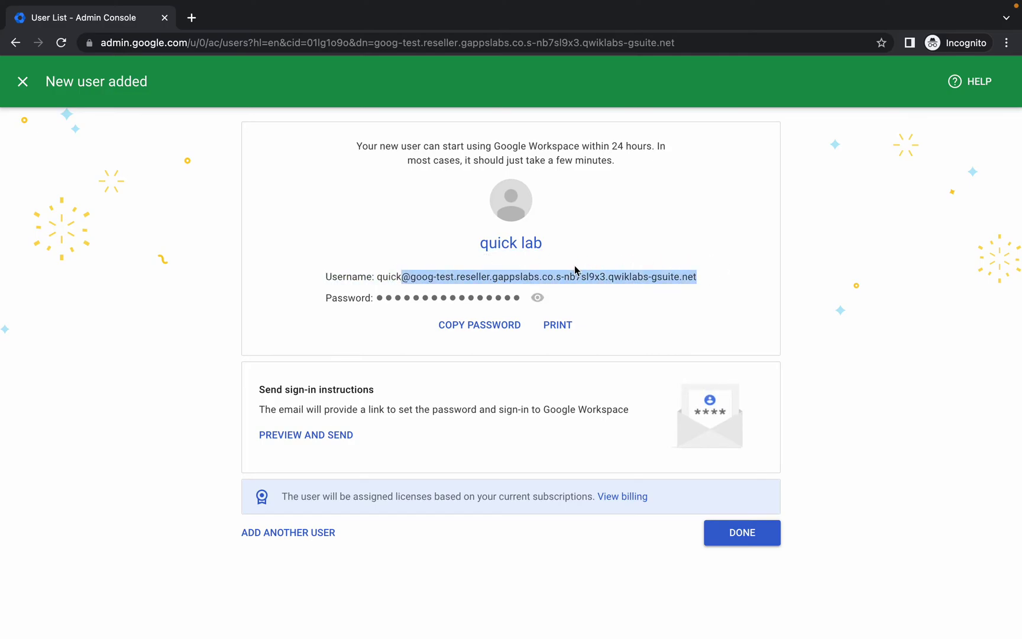
key(ctrl+Left)
click(304, 44)
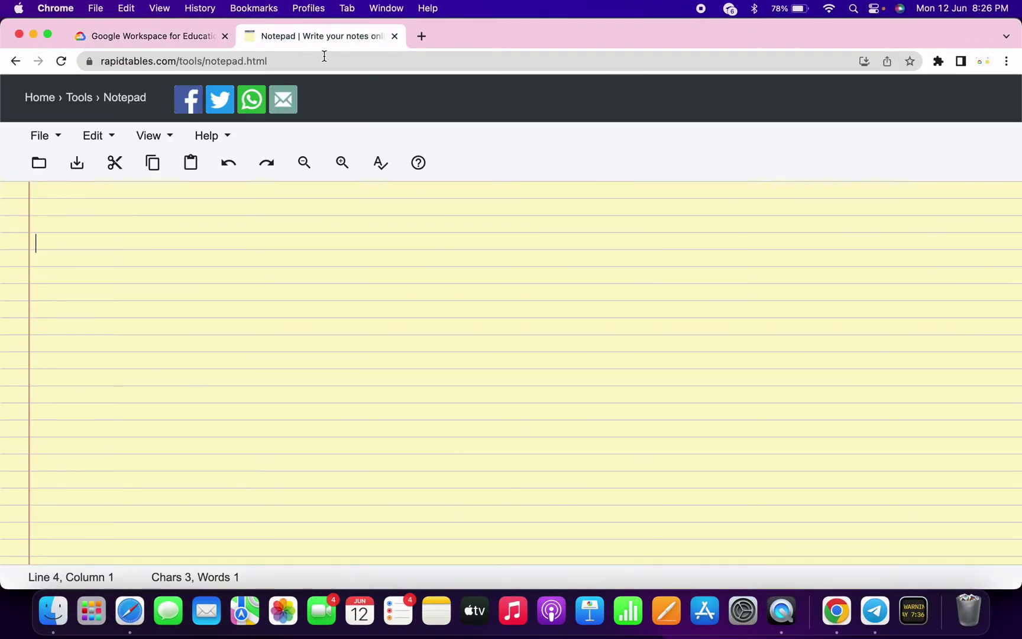
key(super+v)
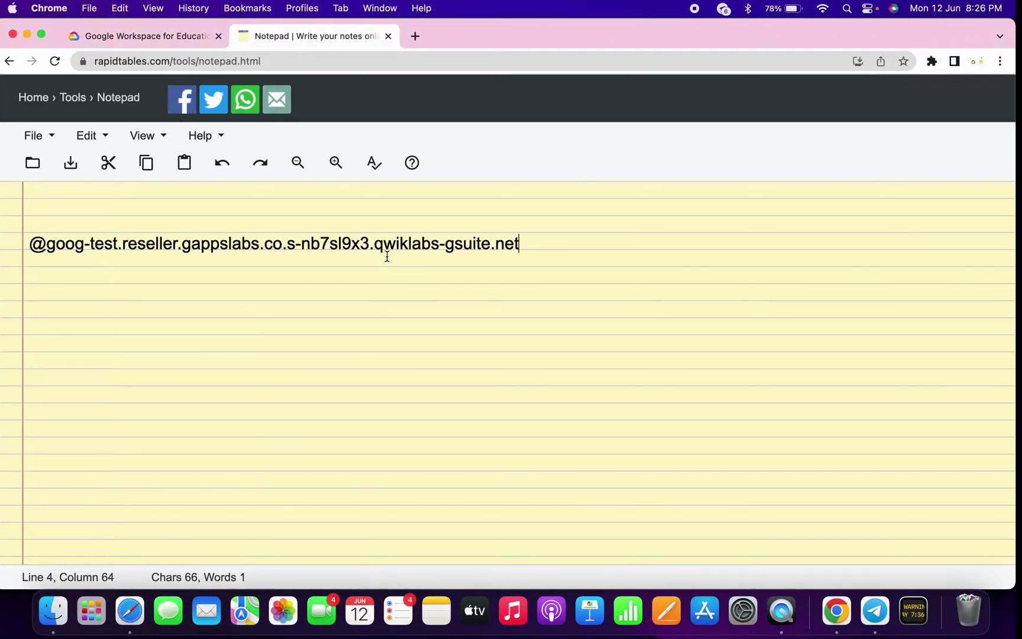
key(ctrl+Right)
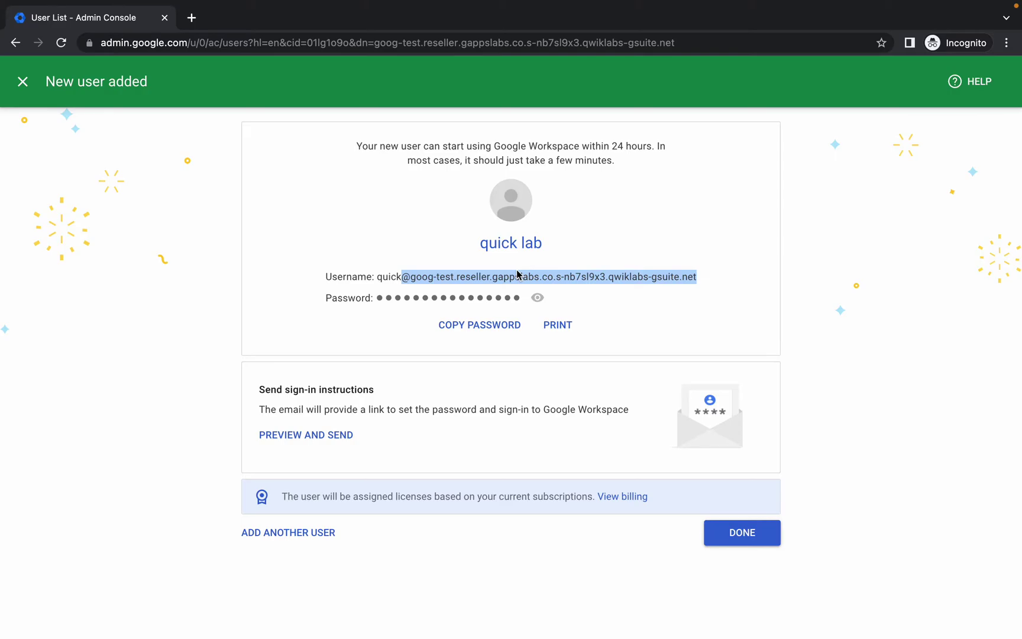
Move user quick lab into the Teachers organizational unit.
click(748, 531)
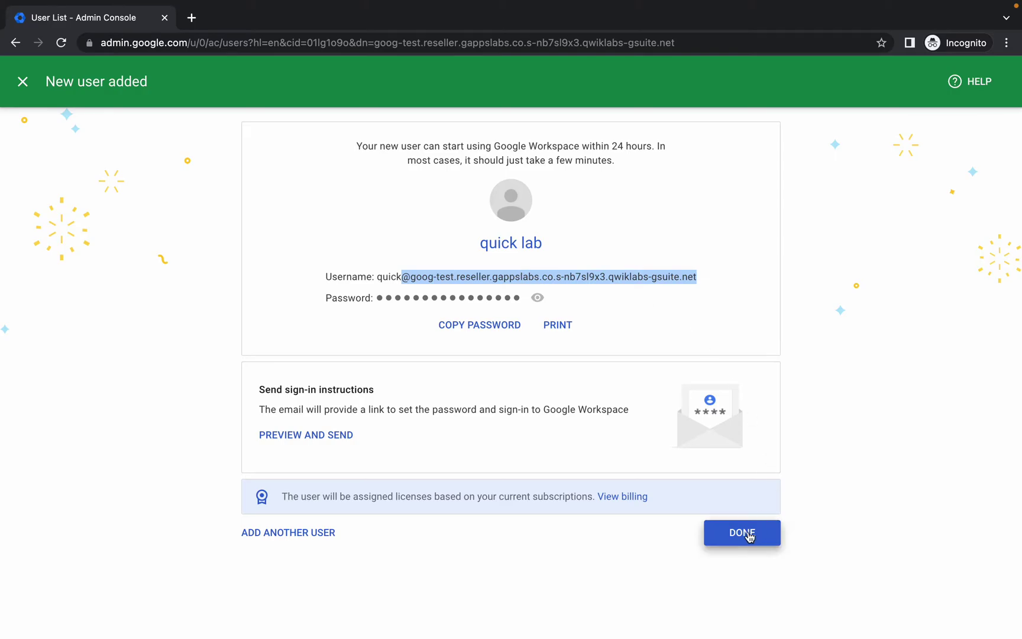
click(644, 518)
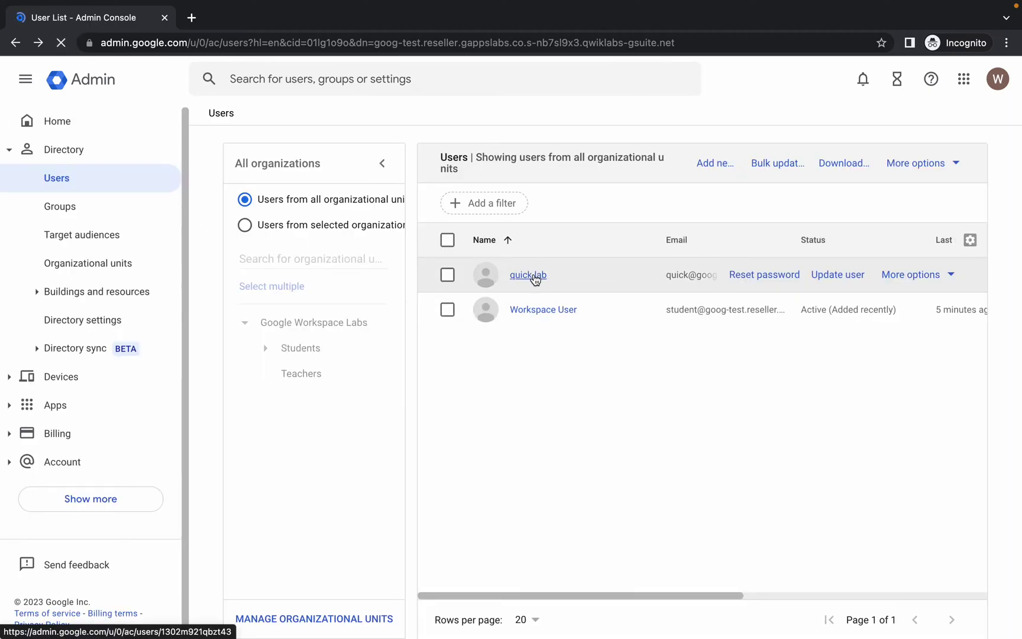
click(449, 277)
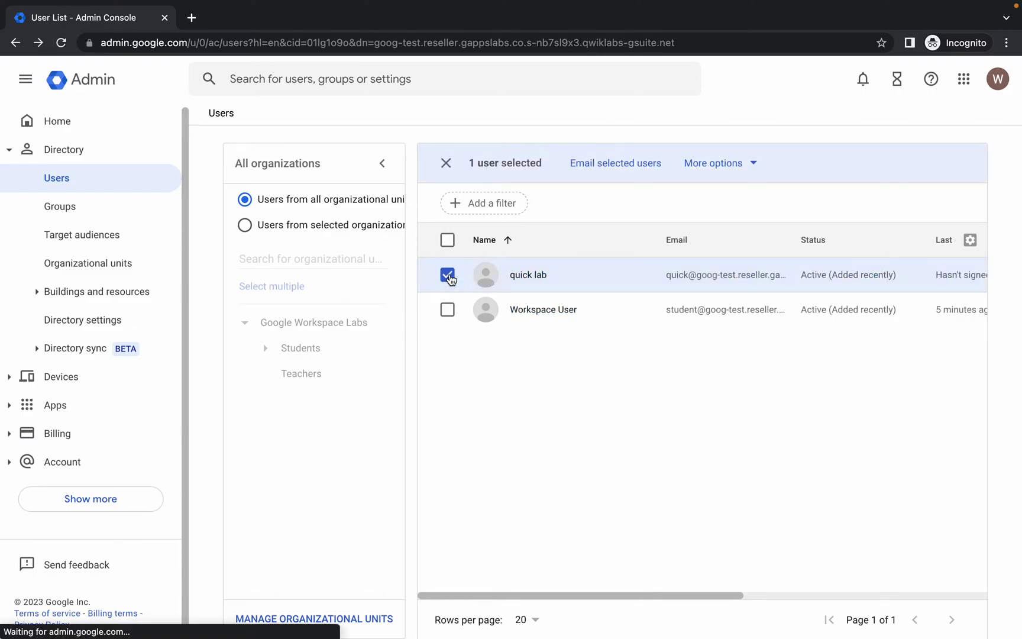
click(713, 165)
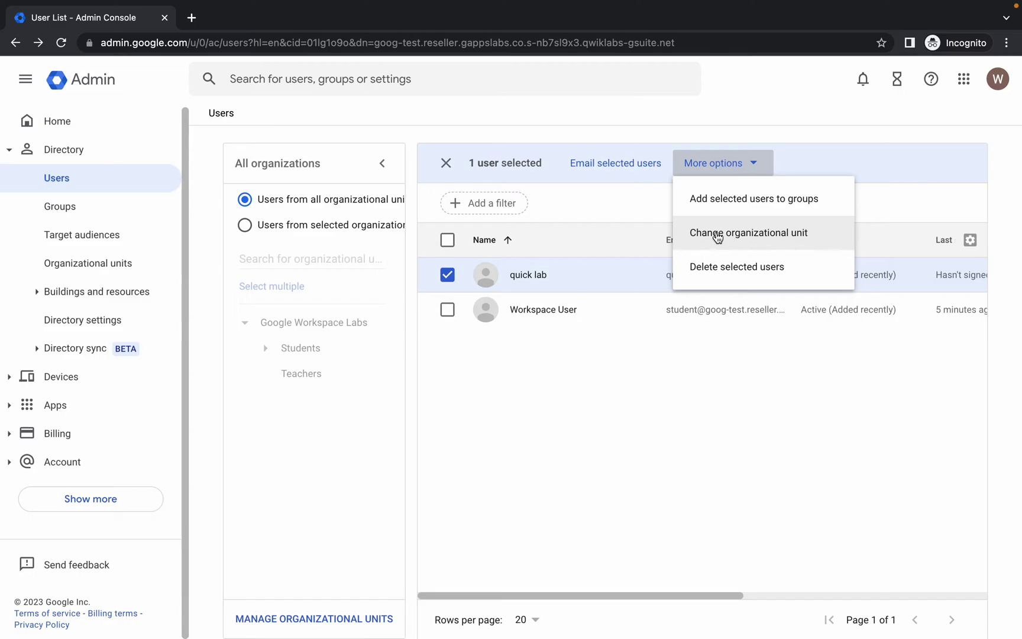
click(746, 234)
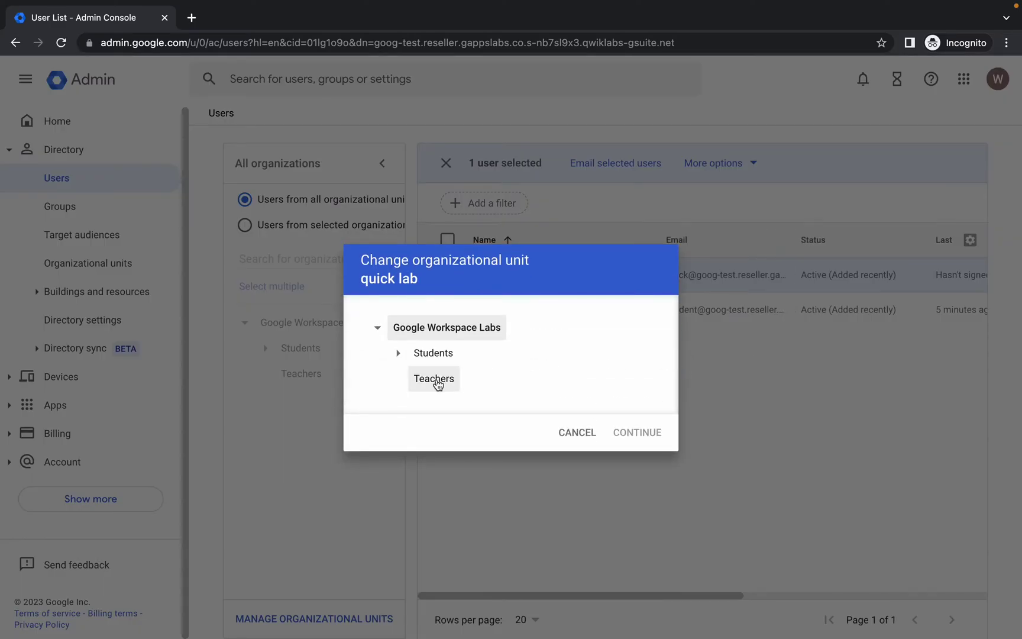
click(437, 384)
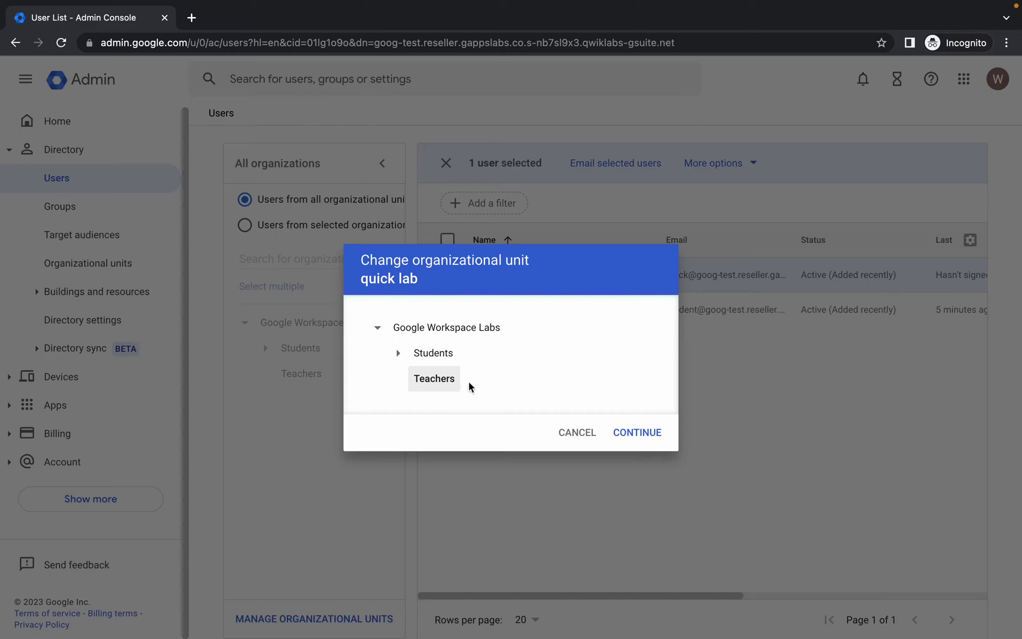
click(649, 439)
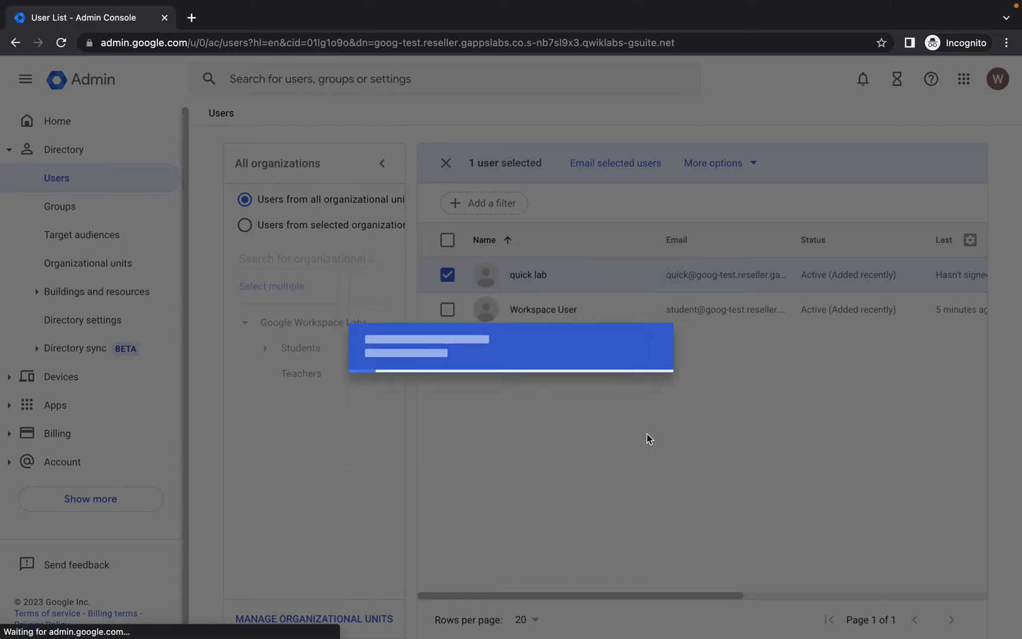
click(651, 501)
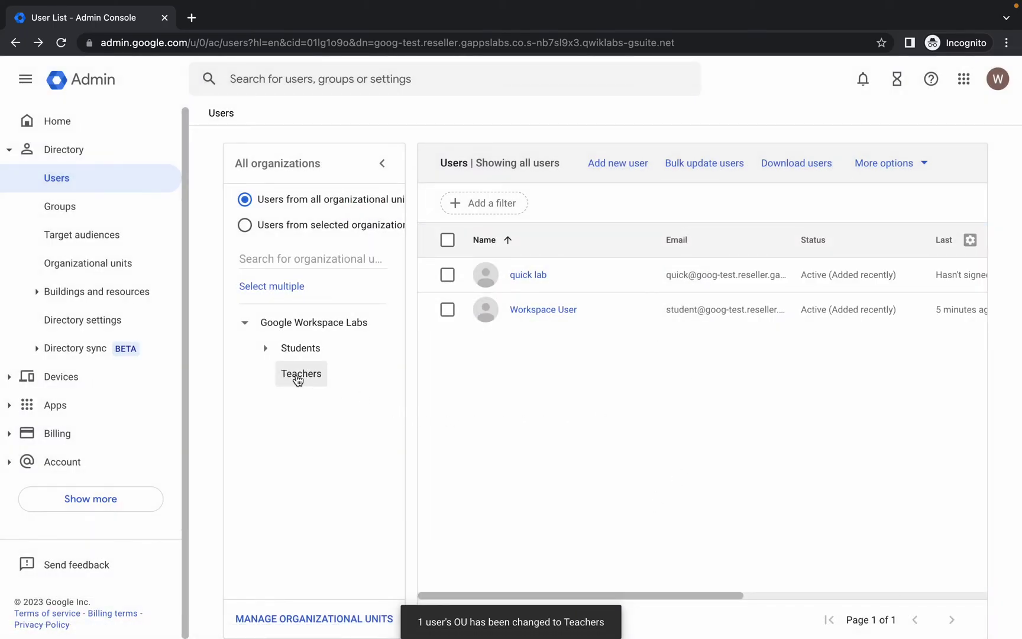
click(298, 380)
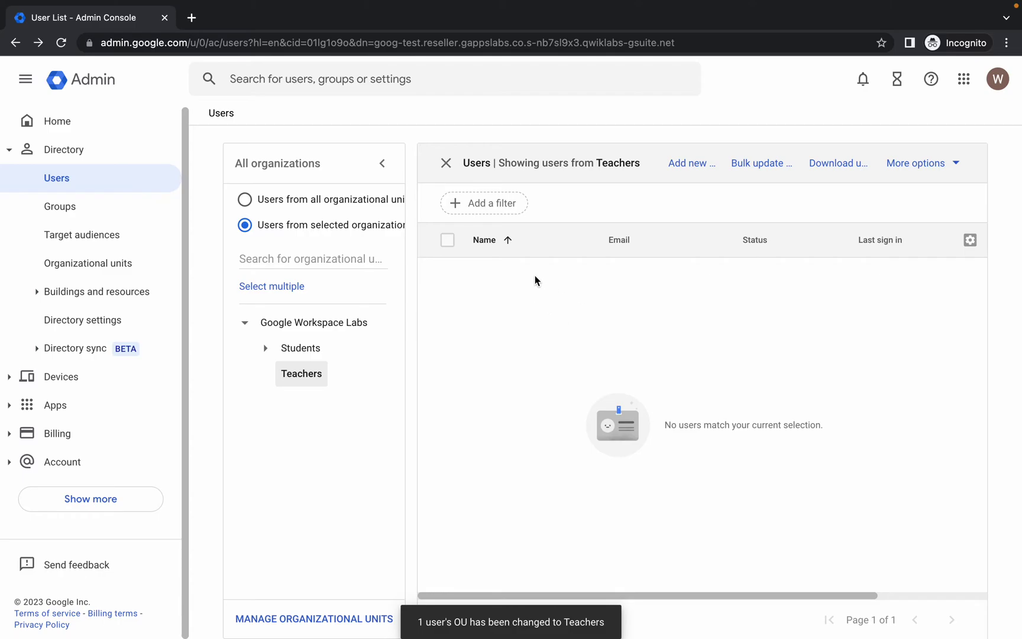
Reload Users and filter by Teachers to confirm quick lab is its only member.
click(62, 44)
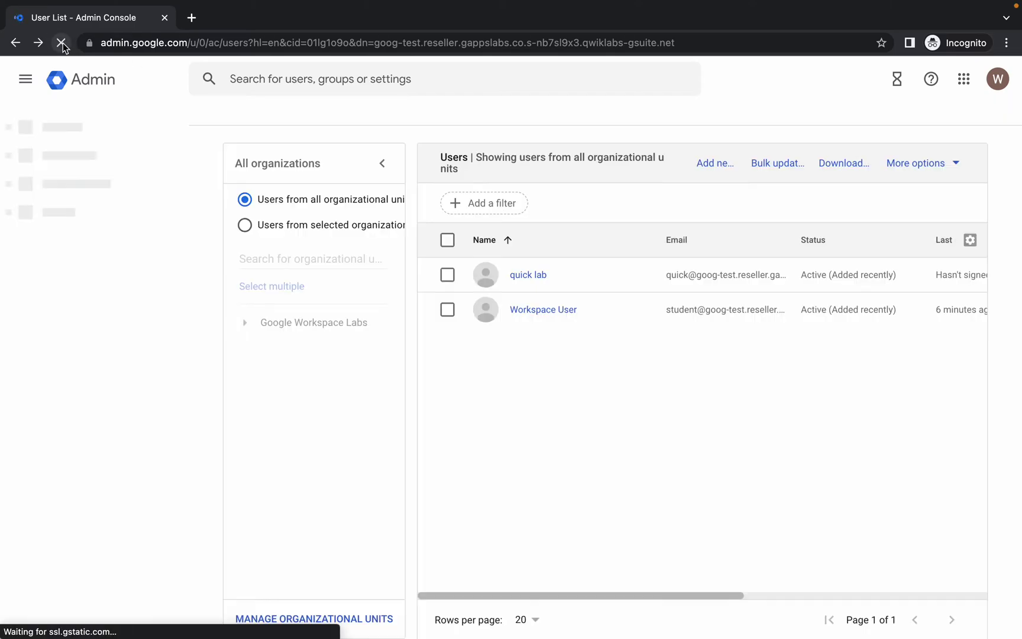
click(297, 380)
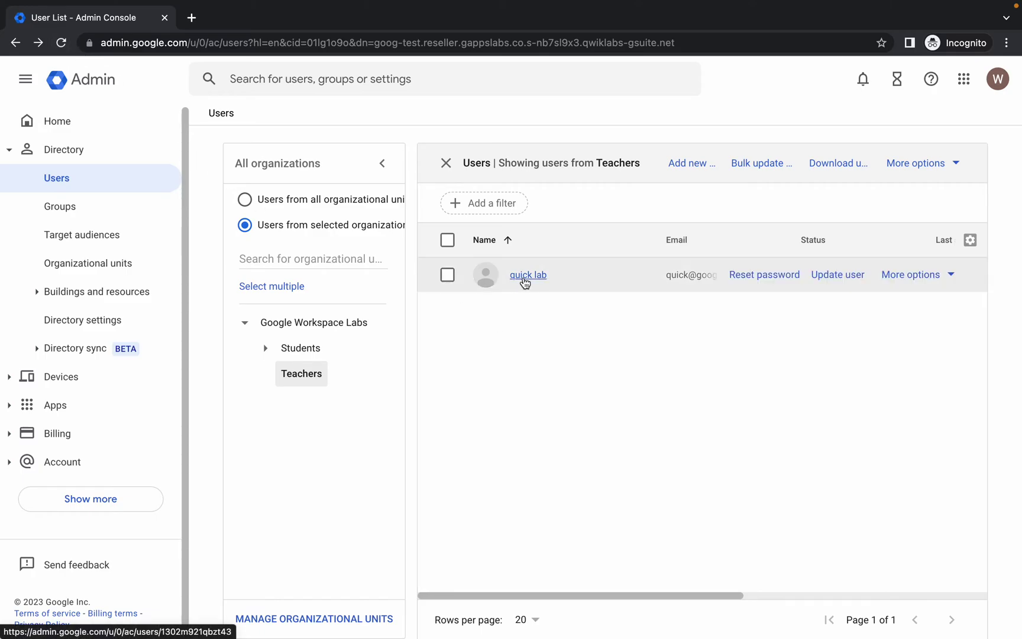
key(ctrl+Left)
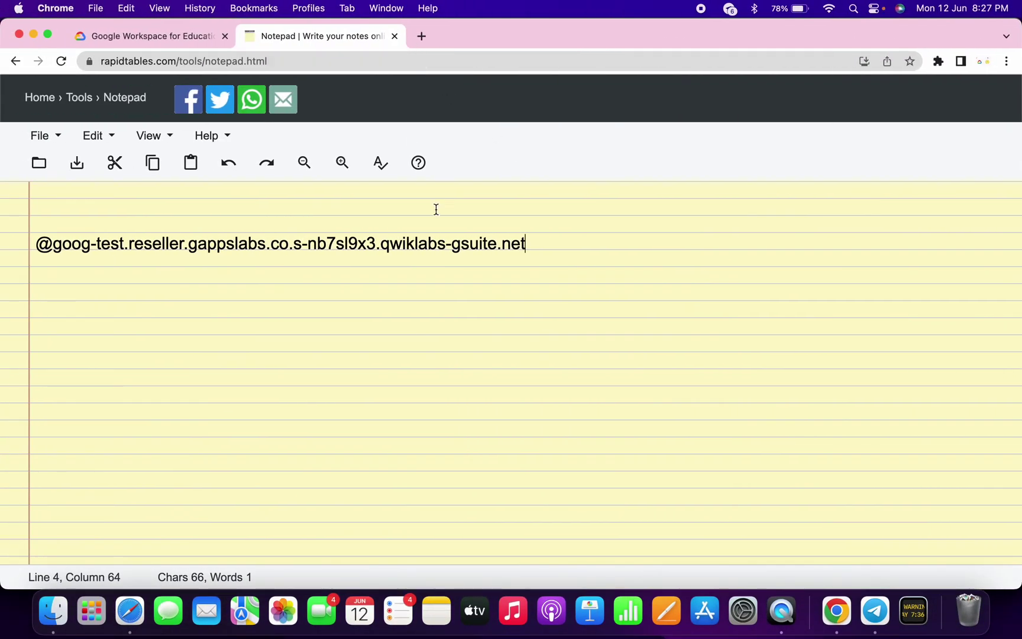
Create a blank Google Sheets spreadsheet via sheets.new in a new Chrome tab.
click(168, 37)
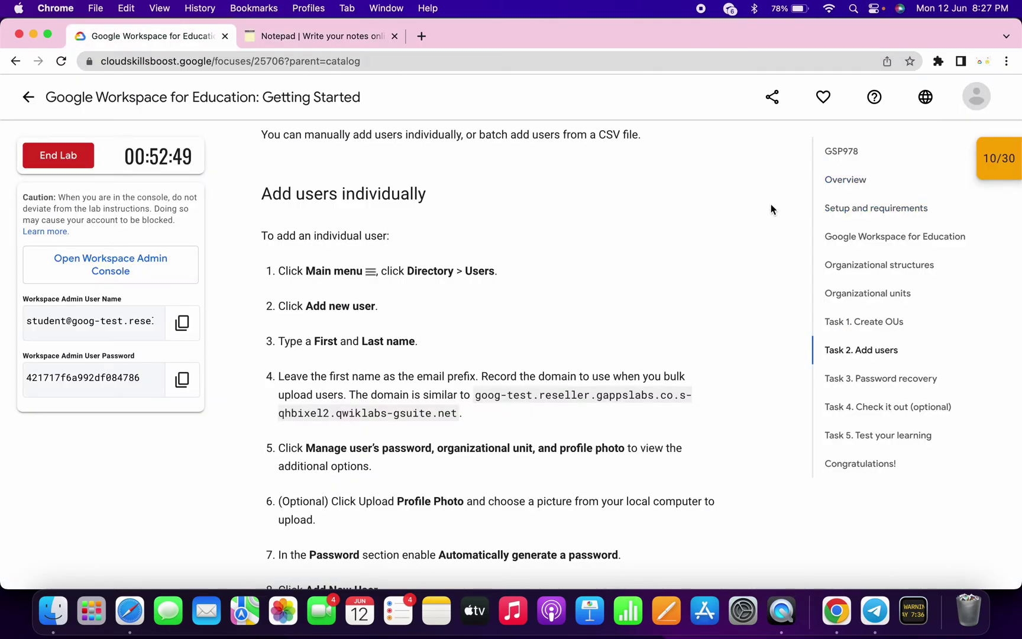
key(super+t)
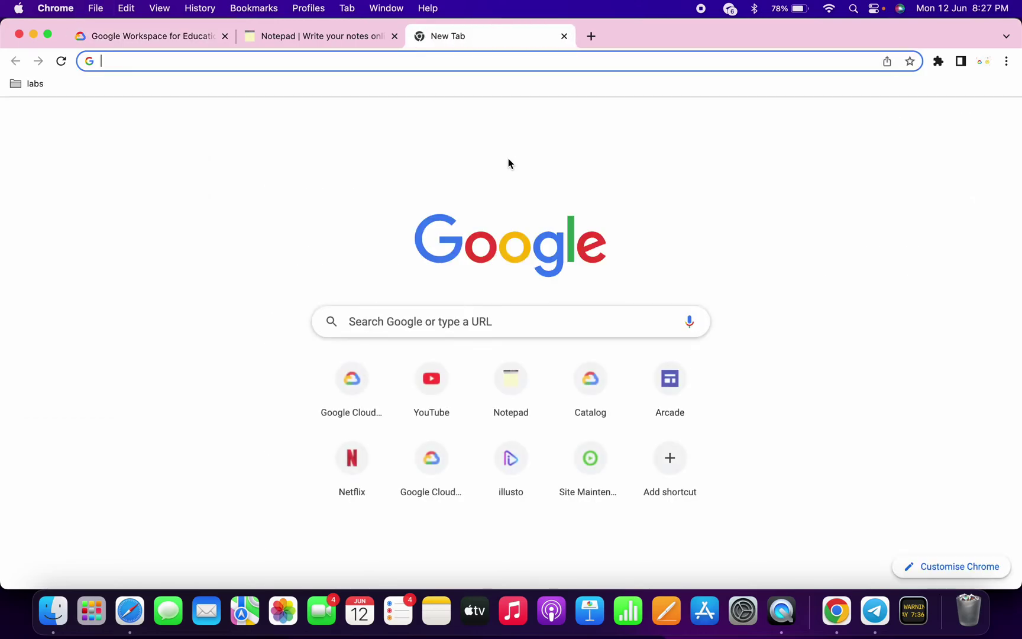
text(sheets.new)
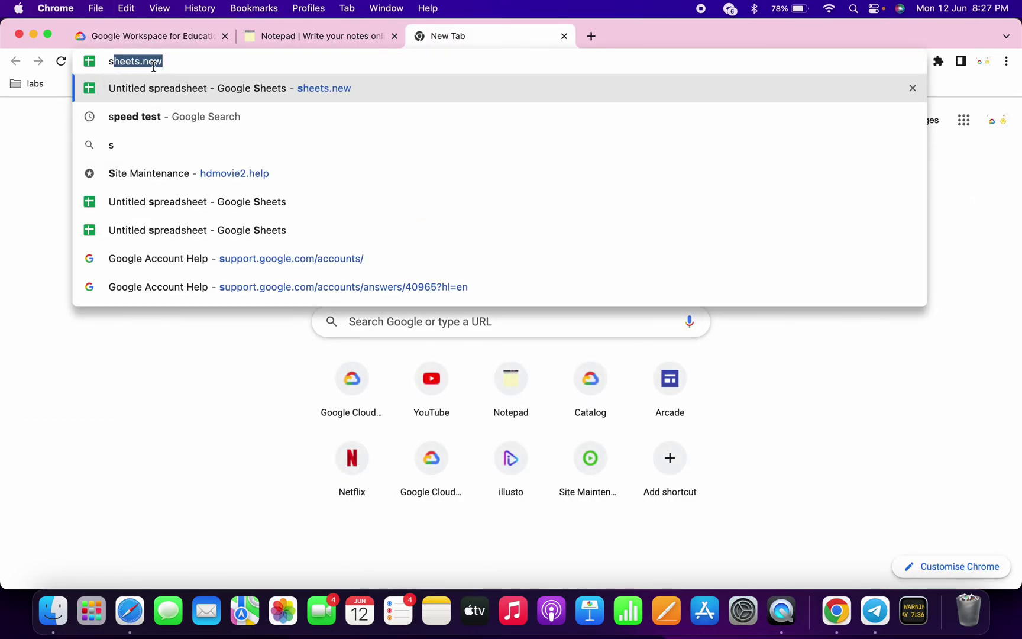
key(Return)
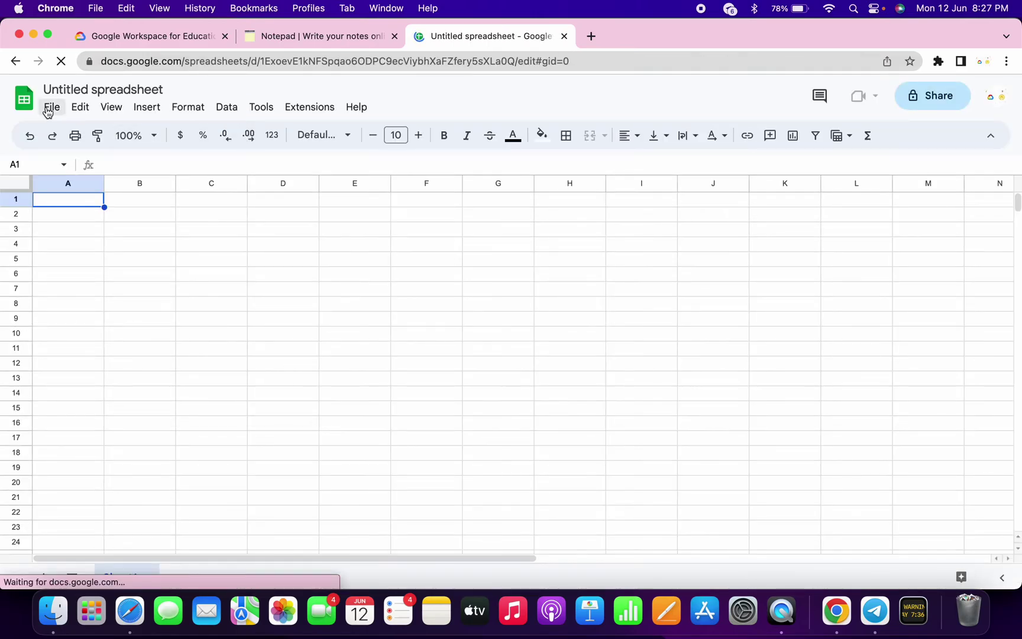
Import quicklabgsp978.csv from Downloads into the sheet, showing two /Teachers users.
click(48, 111)
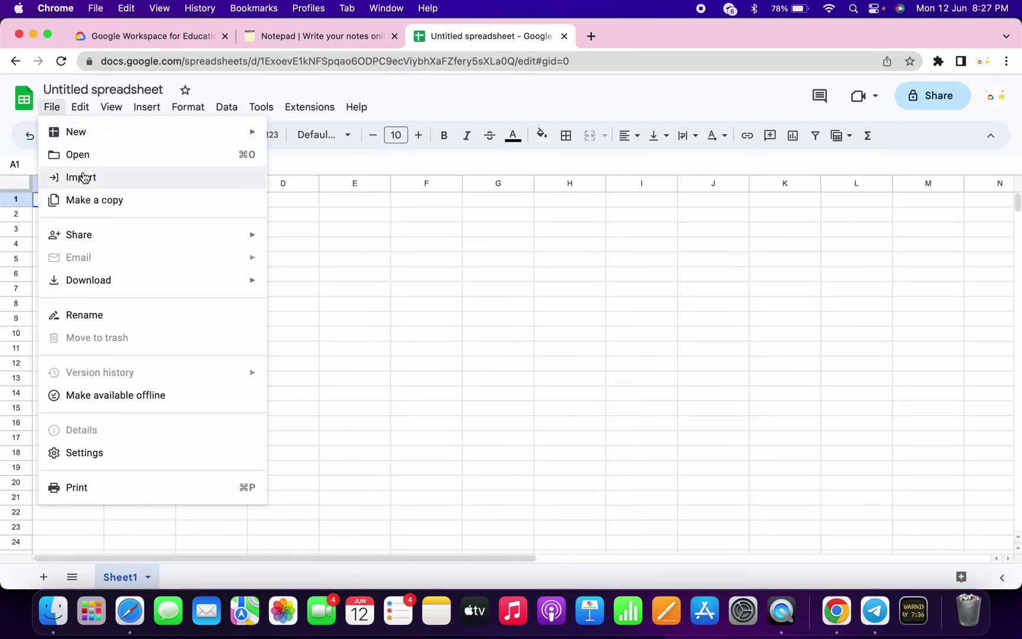
click(84, 176)
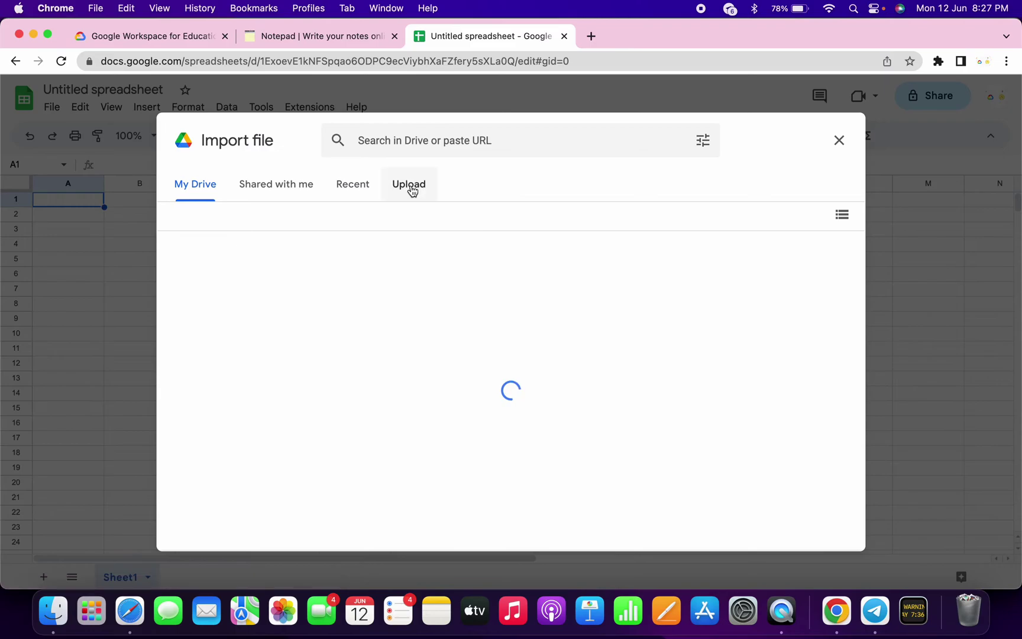
click(412, 188)
click(507, 429)
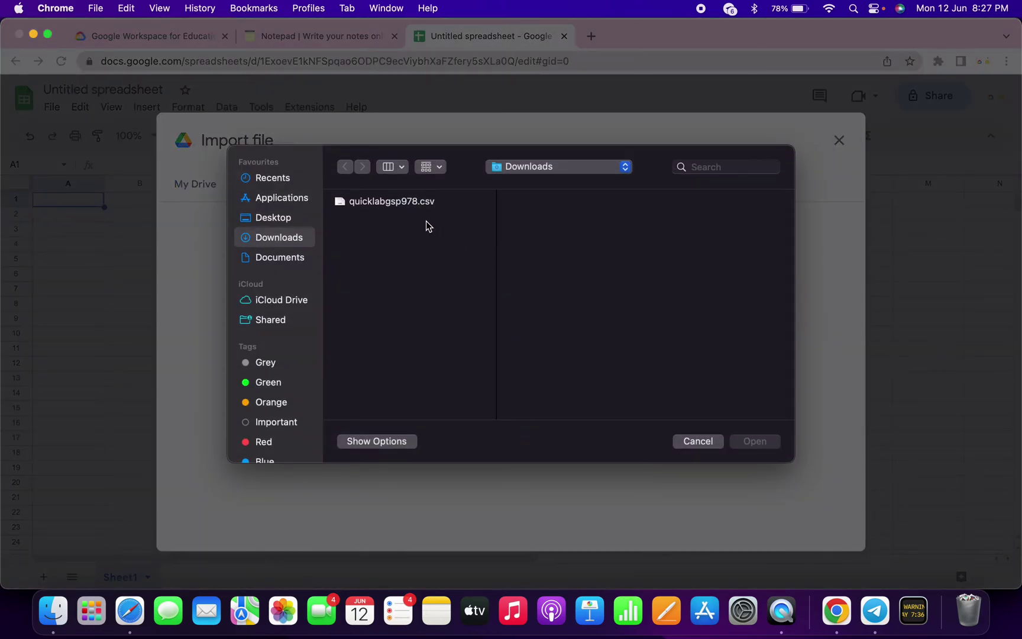
click(407, 204)
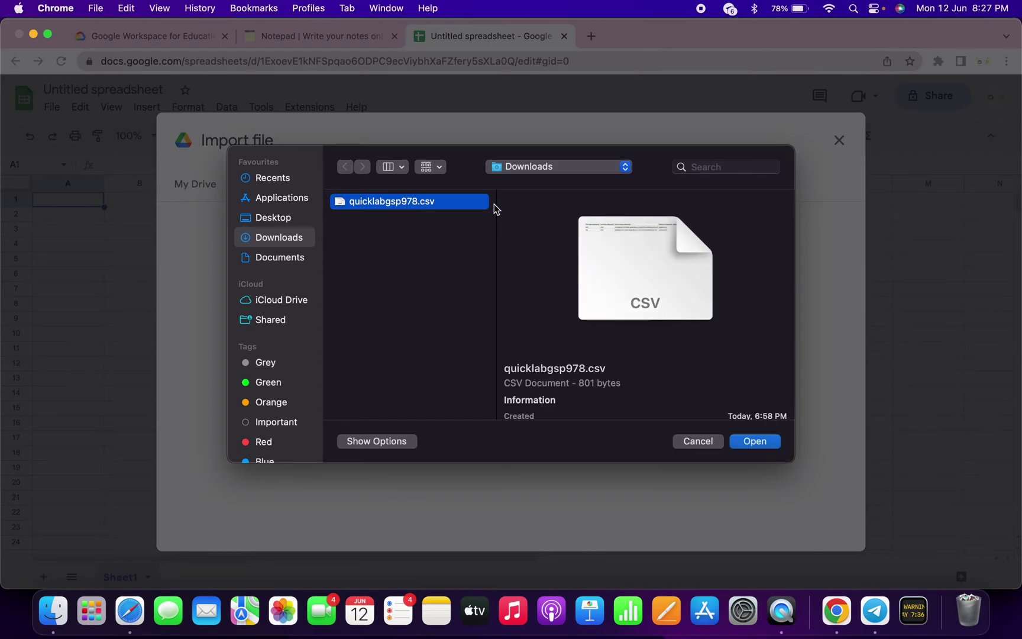
click(747, 443)
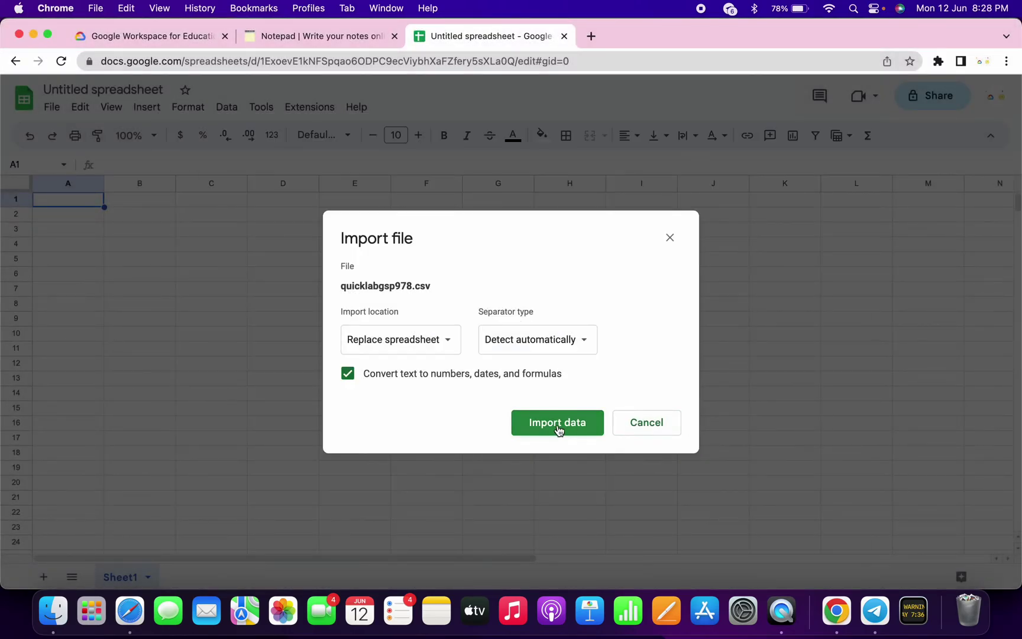
click(557, 422)
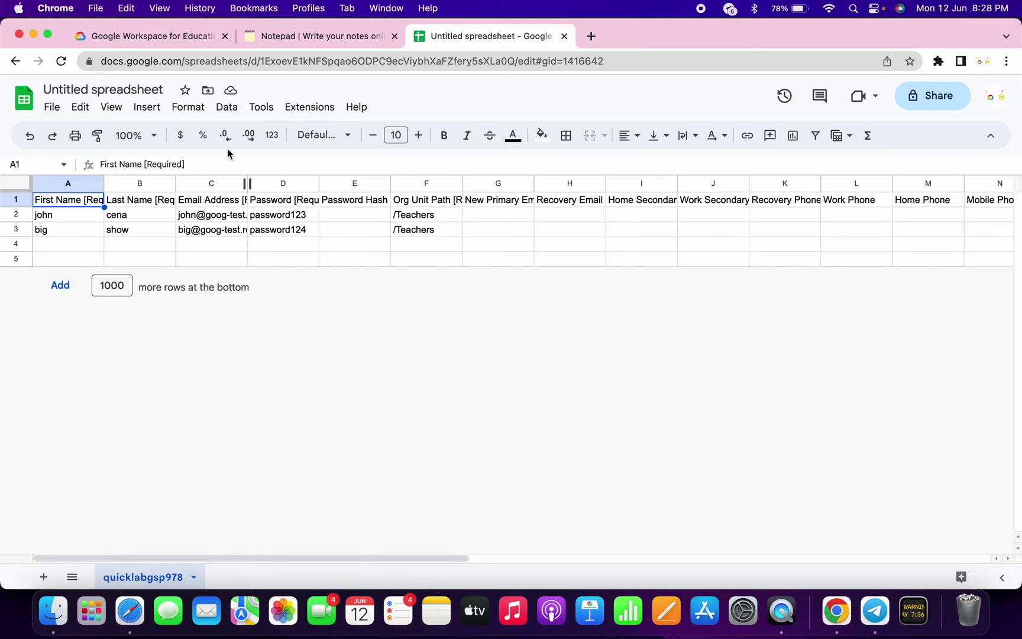
Replace the domain in C2's email with the lab domain copied from the notepad.
ctrl+scroll(237, 151, up, 5)
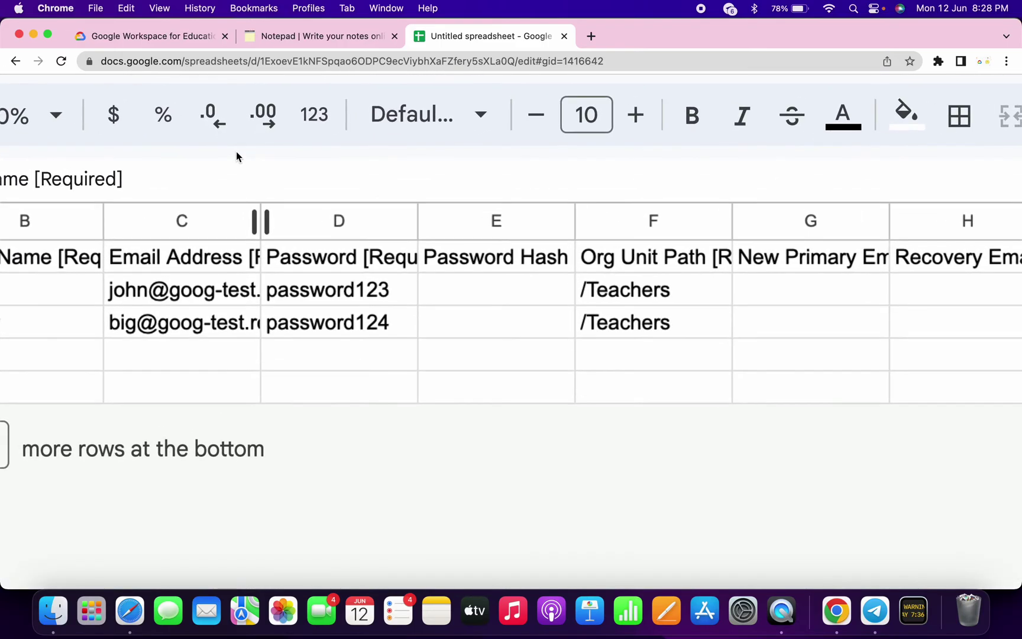
scroll(237, 151, left, 3)
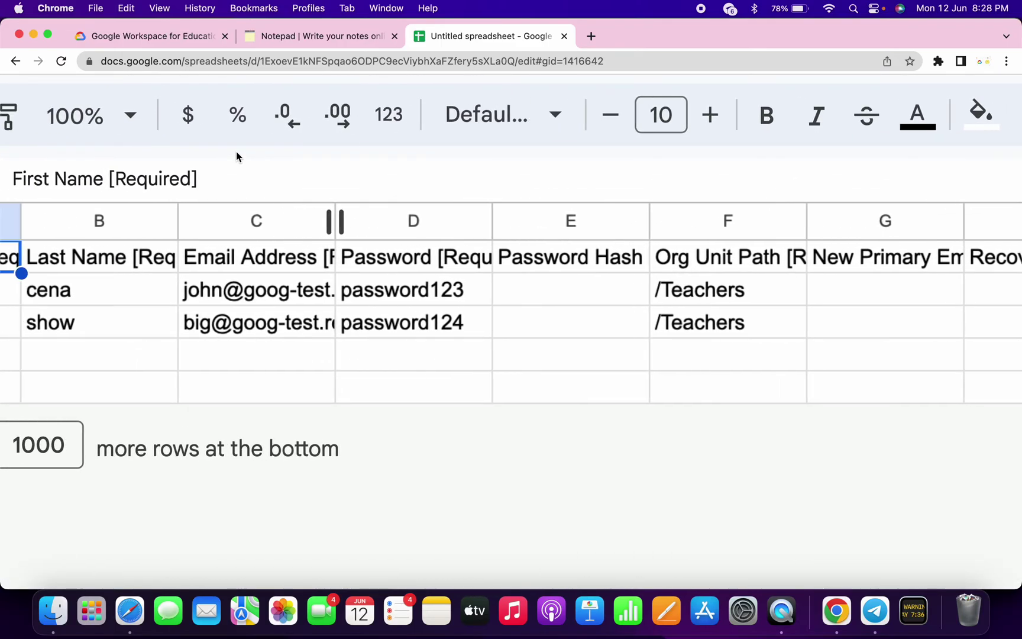
double_click(275, 293)
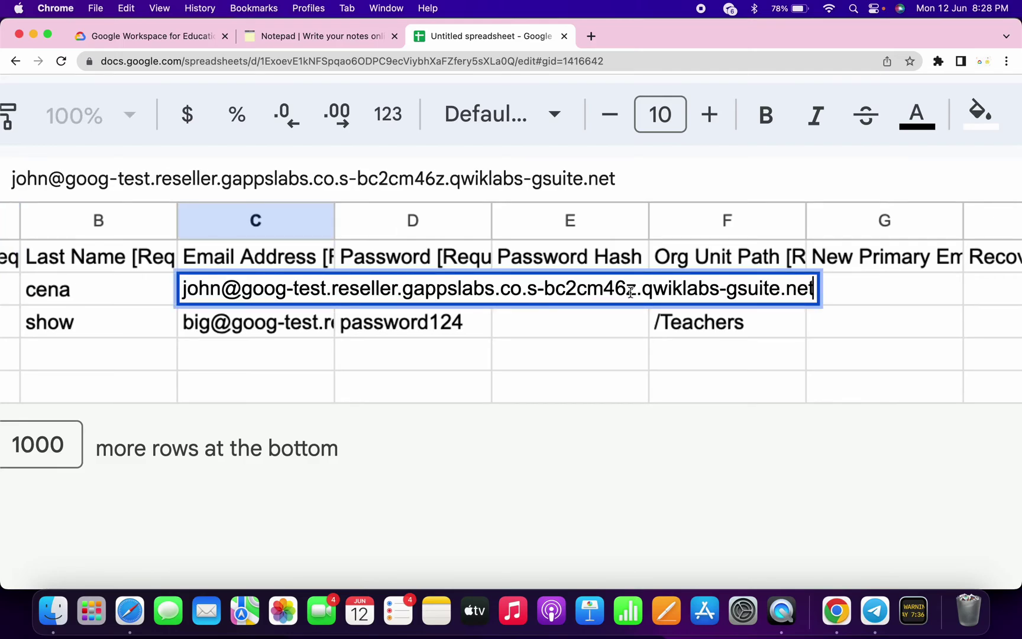
click(286, 32)
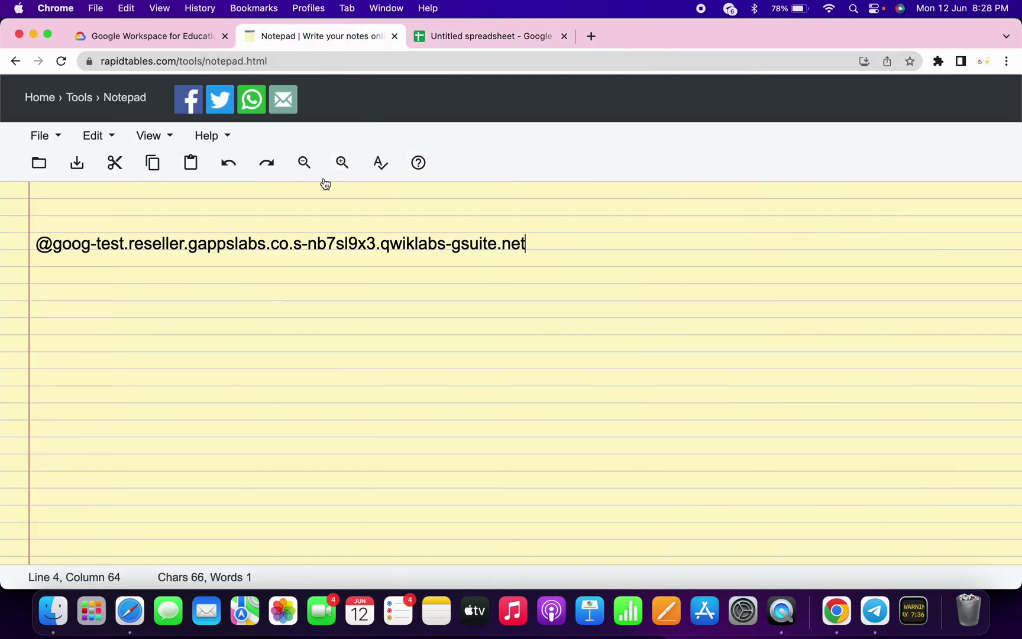
drag(33, 241, 566, 228)
key(super+c)
click(452, 32)
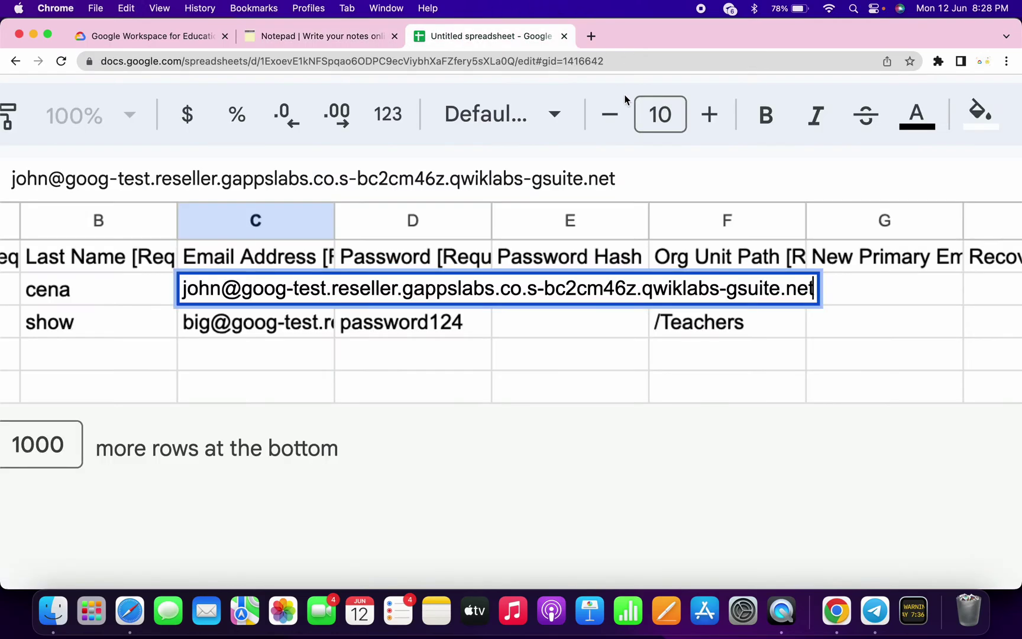
drag(225, 288, 798, 308)
key(BackSpace)
key(super+v)
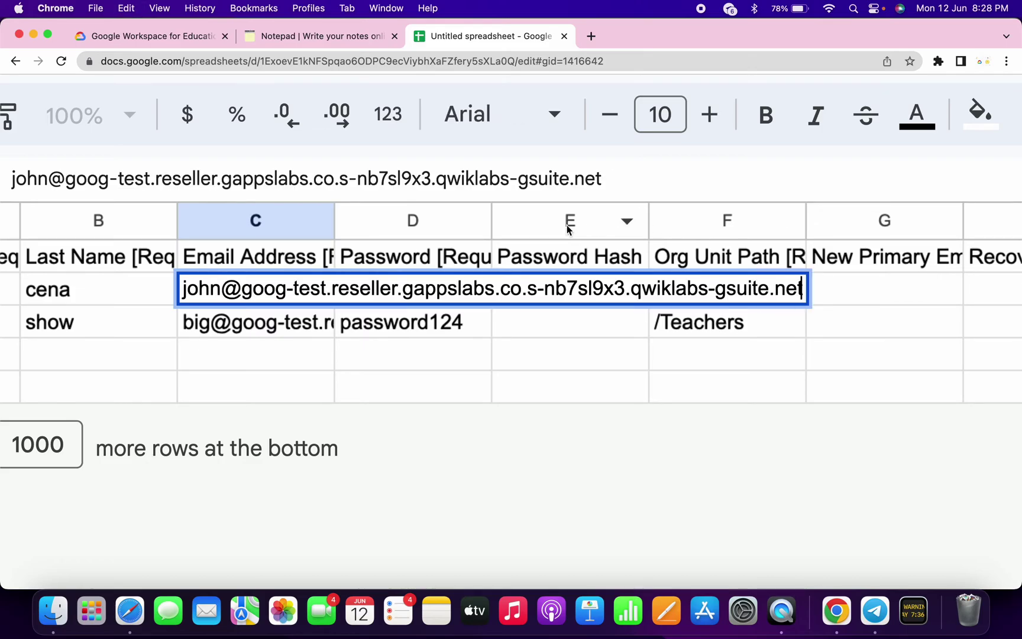
Replace the domain in the second user's email (C3) with the same lab domain.
click(299, 37)
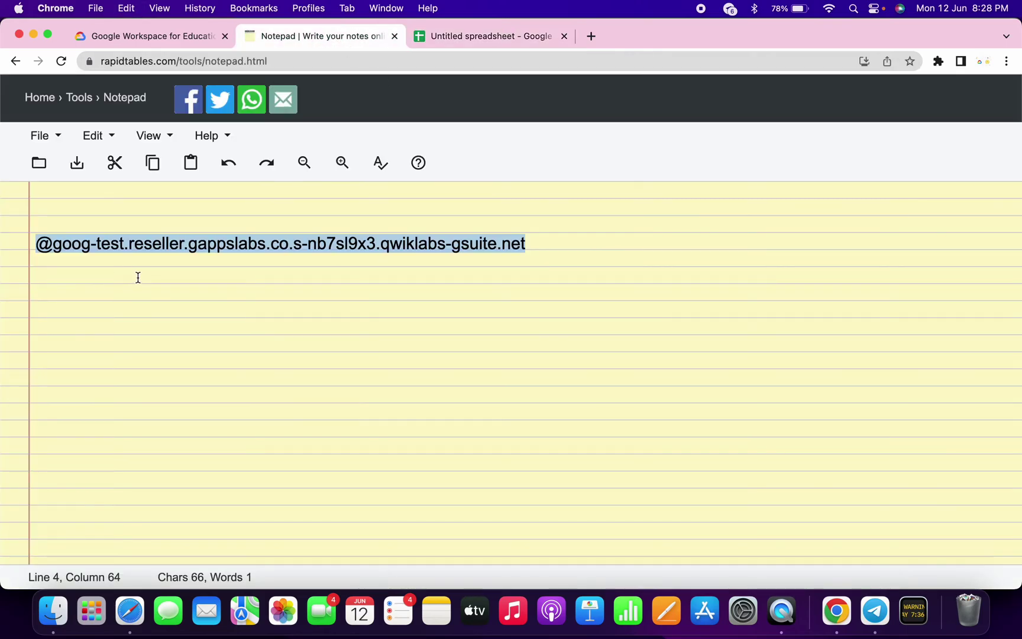
click(433, 37)
double_click(285, 323)
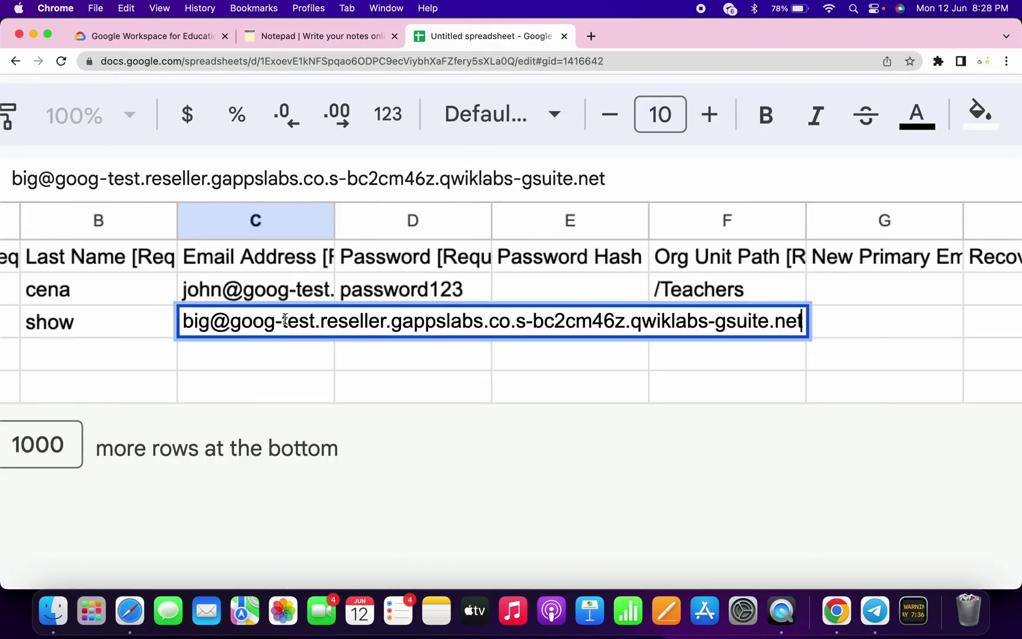
drag(212, 319, 259, 352)
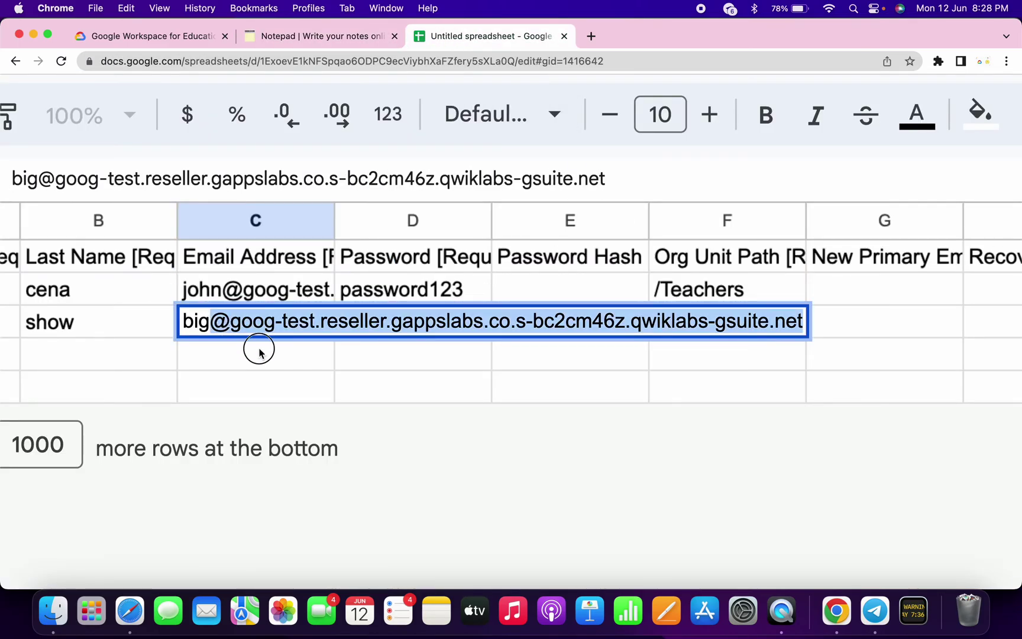
key(BackSpace)
key(super+v)
click(312, 328)
key(super+Right)
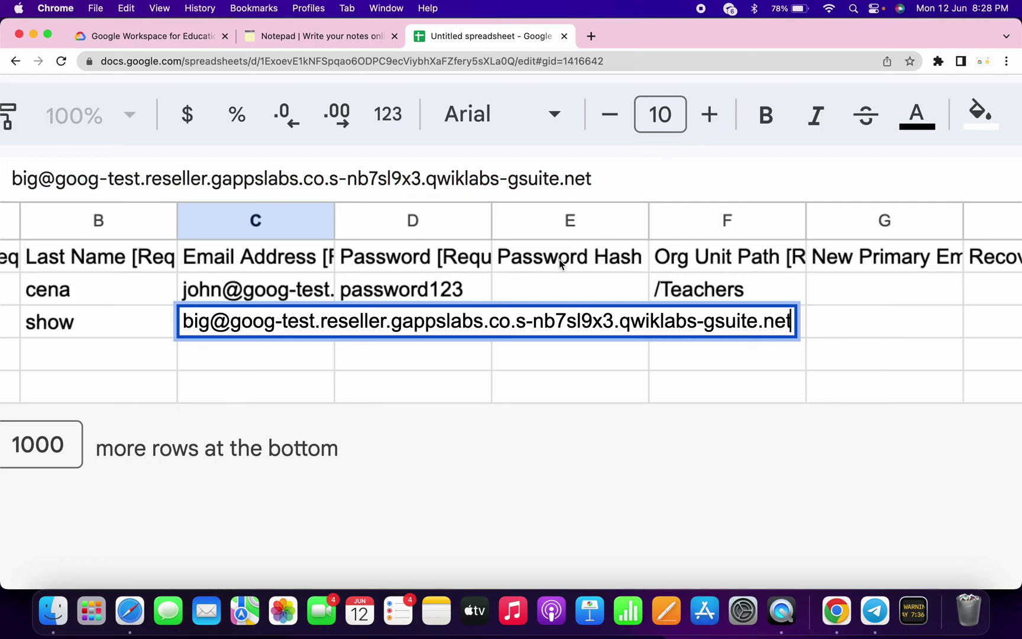
scroll(675, 171, down, 5)
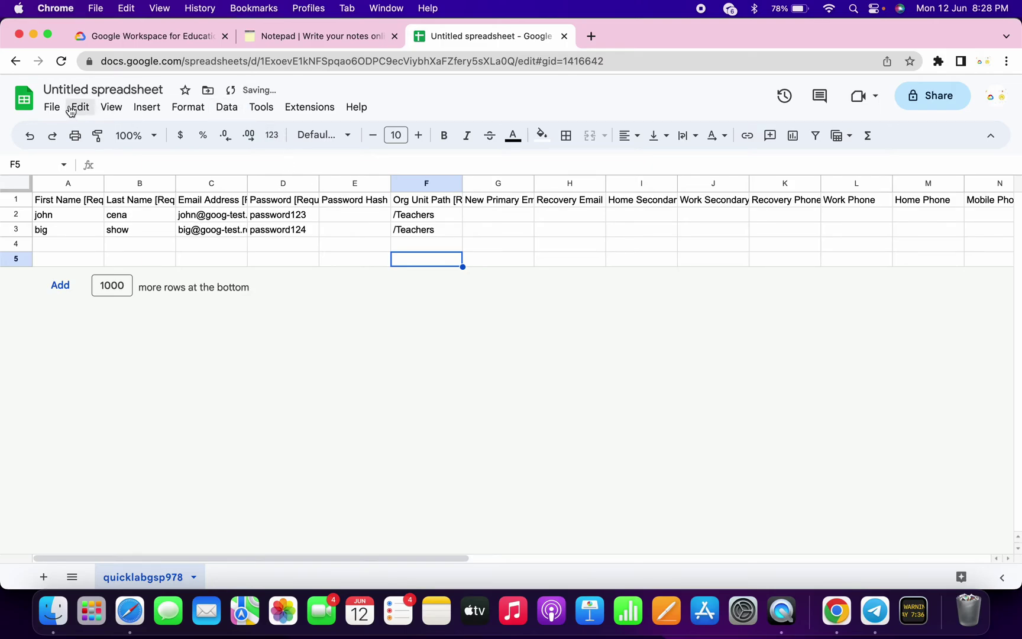
Download the edited sheet as a Comma Separated Values (.csv) file.
click(47, 108)
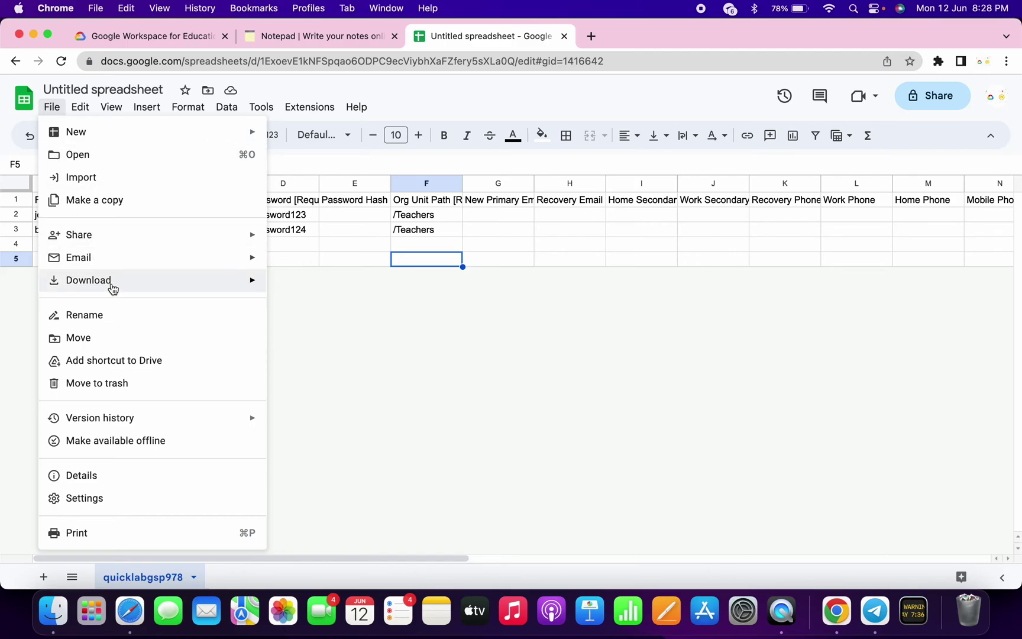
mouse_move(110, 285)
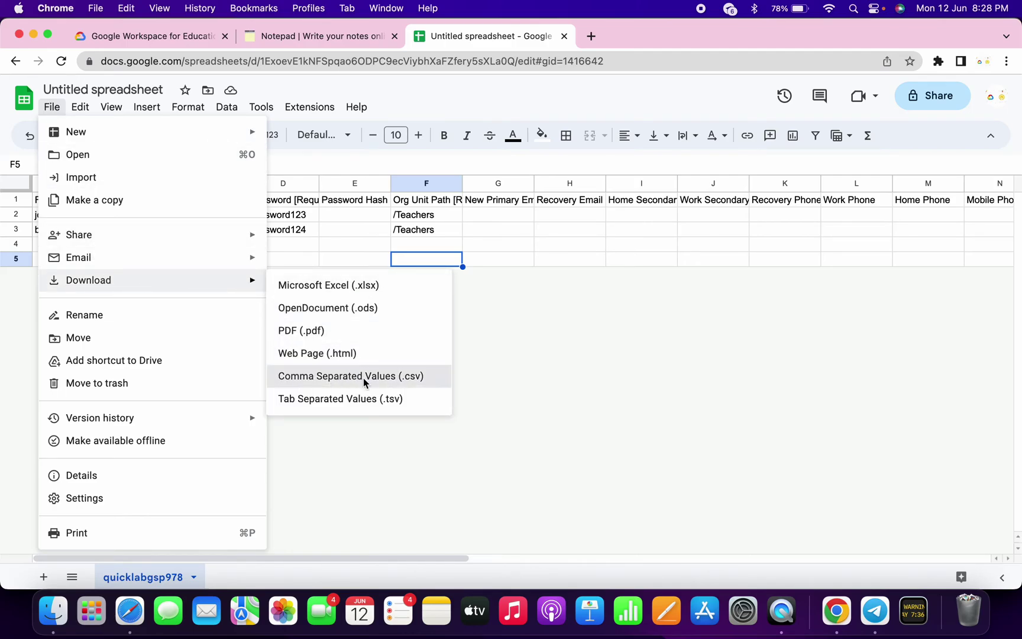
click(335, 382)
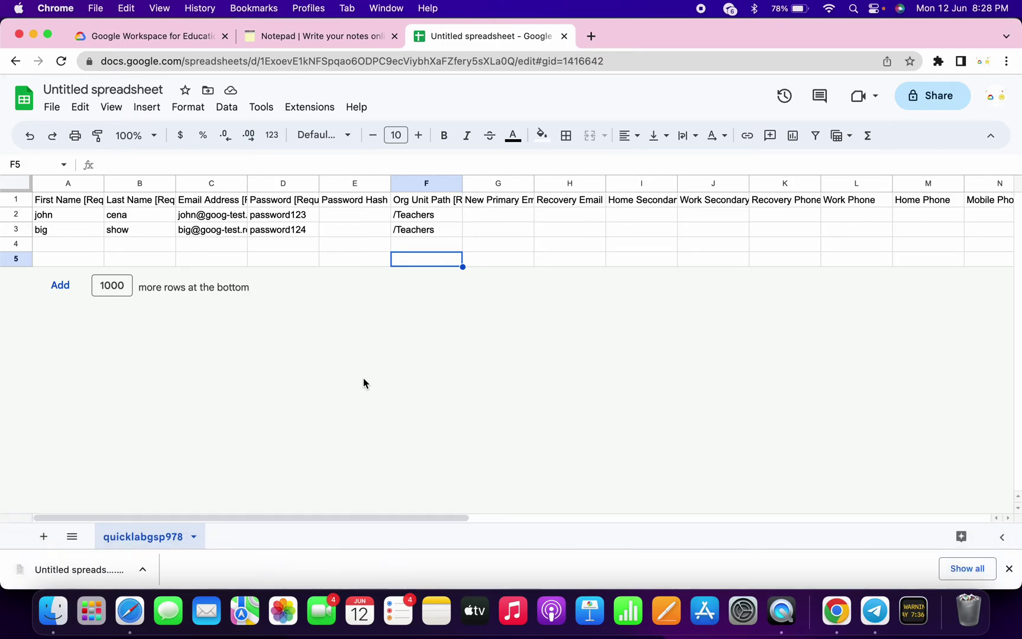
key(ctrl+Right)
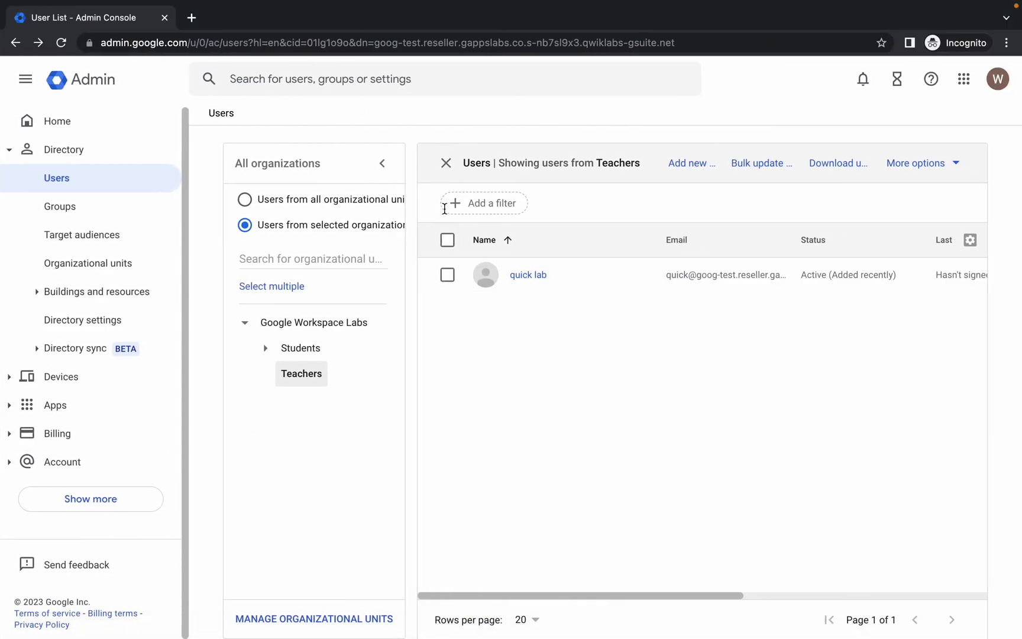
Bulk-update users by uploading the Untitled spreadsheet - quicklabgsp978.csv file from Downloads.
click(749, 163)
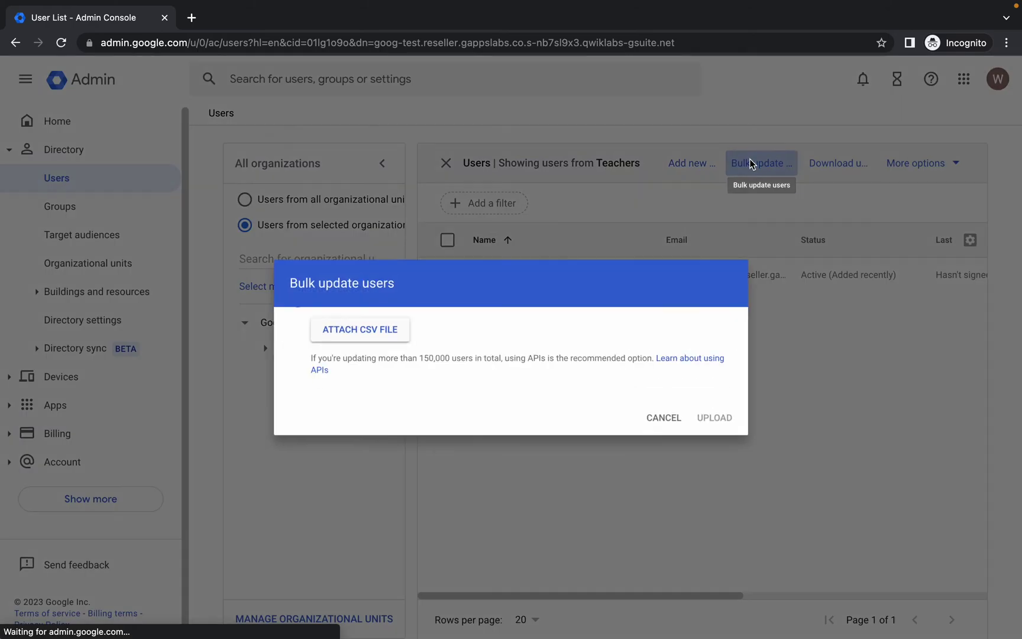
click(335, 453)
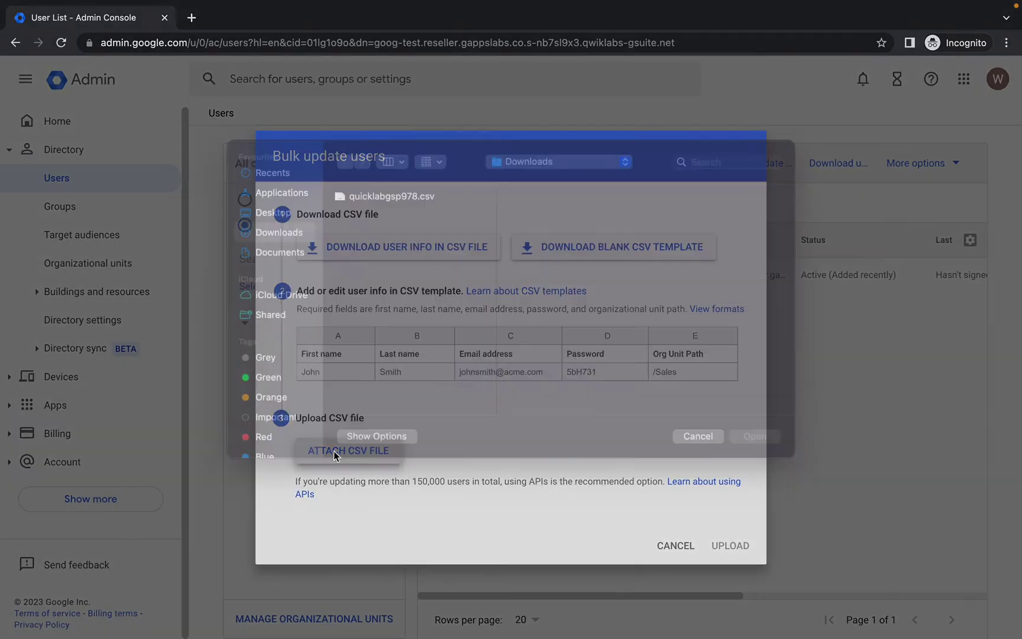
click(391, 233)
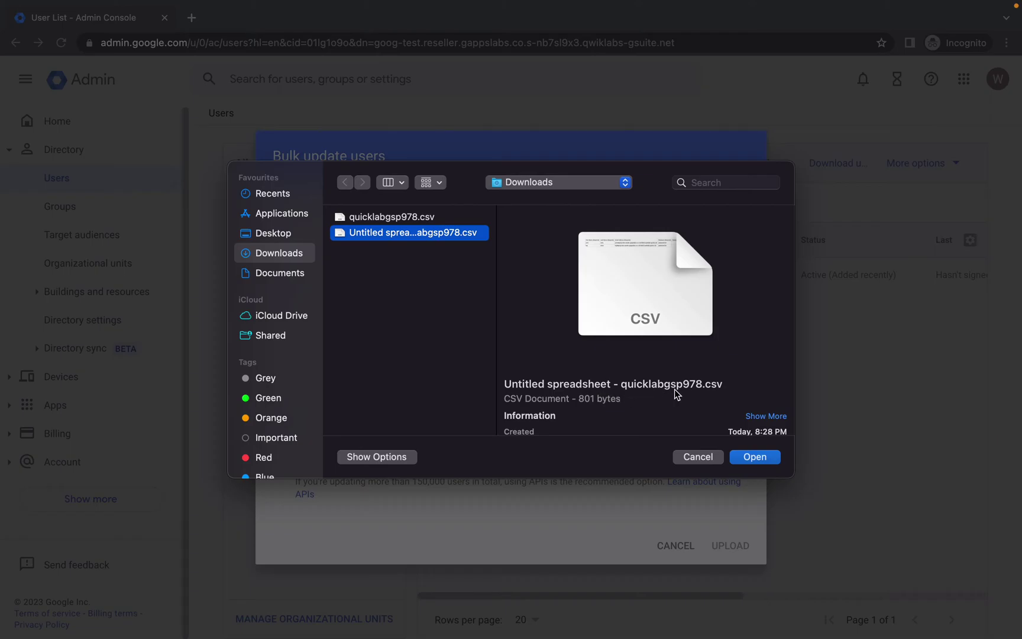
click(756, 460)
click(737, 562)
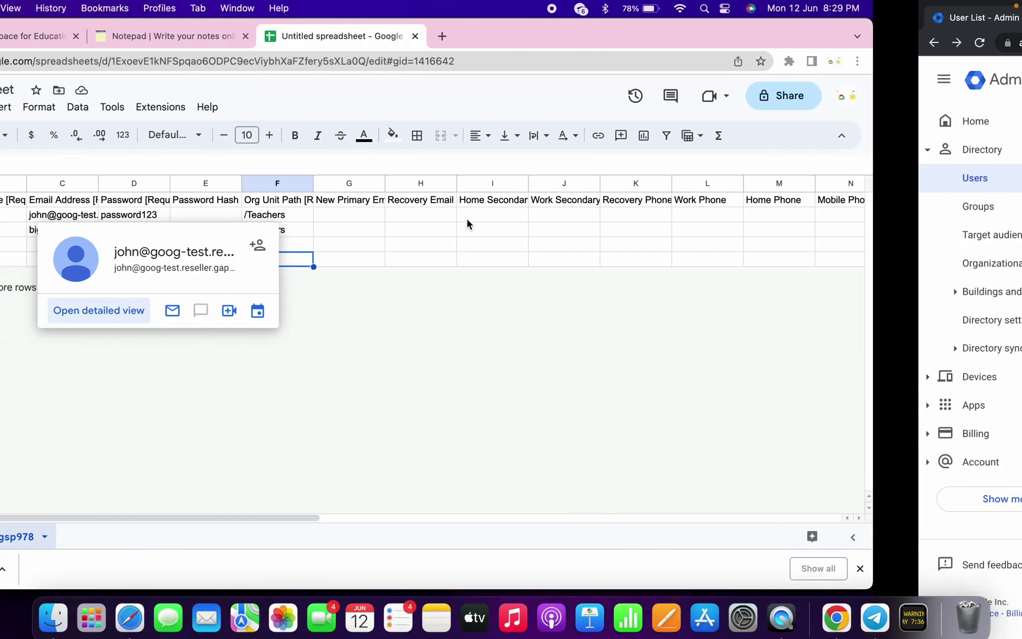
Run Check my progress for Task 2's Add users objective on the lab page.
click(112, 39)
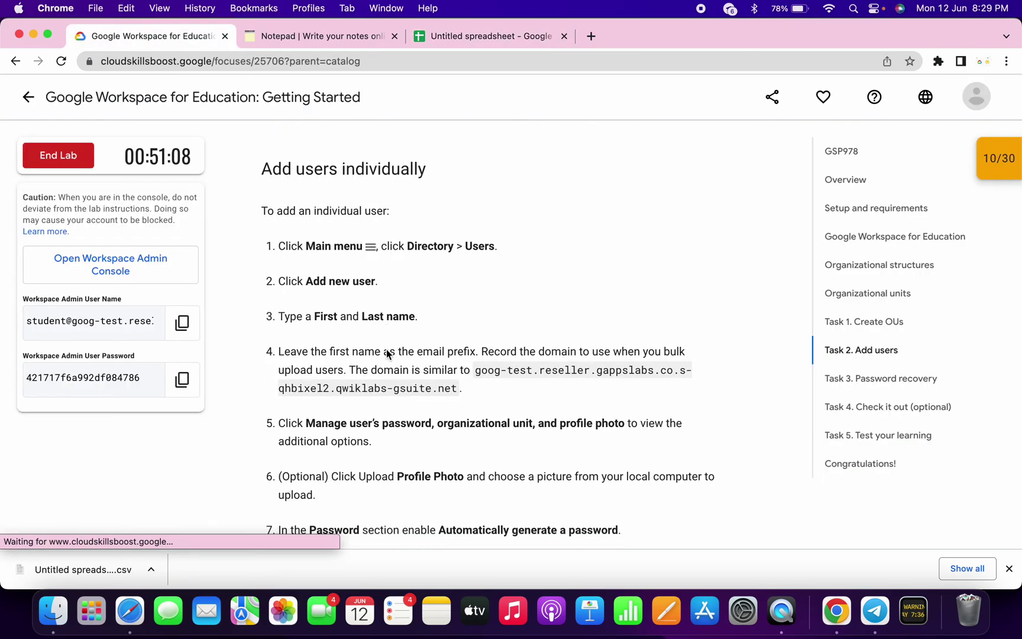
scroll(388, 354, down, 10)
scroll(538, 374, down, 20)
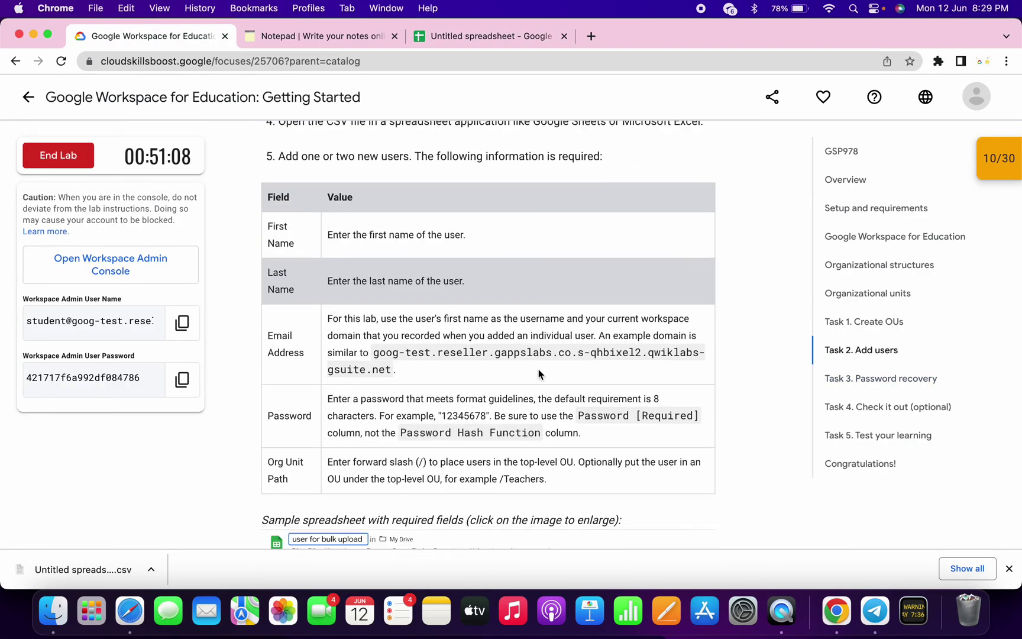
scroll(539, 374, down, 10)
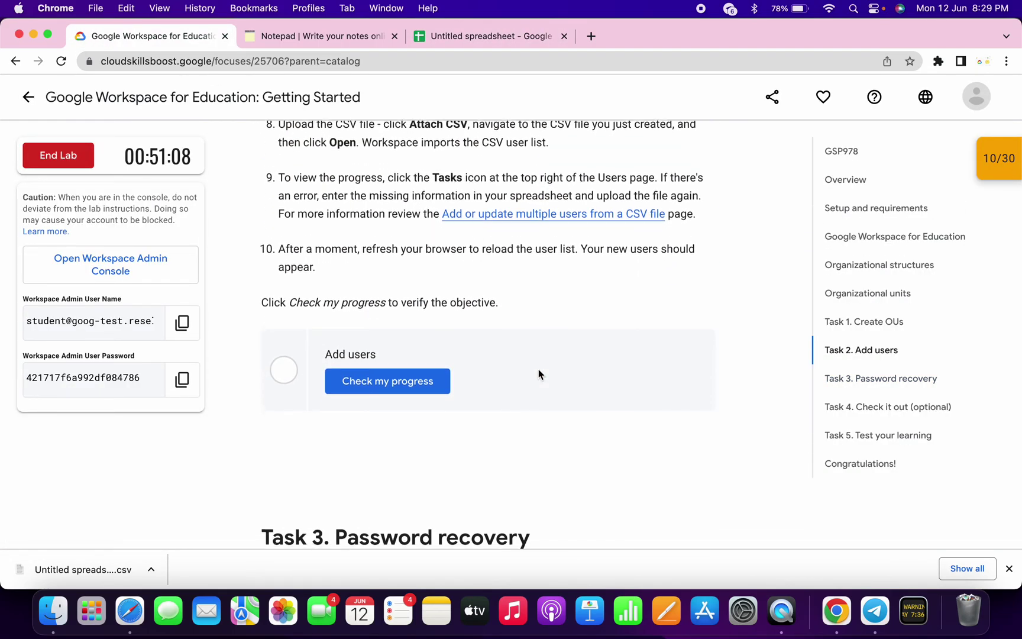
click(397, 363)
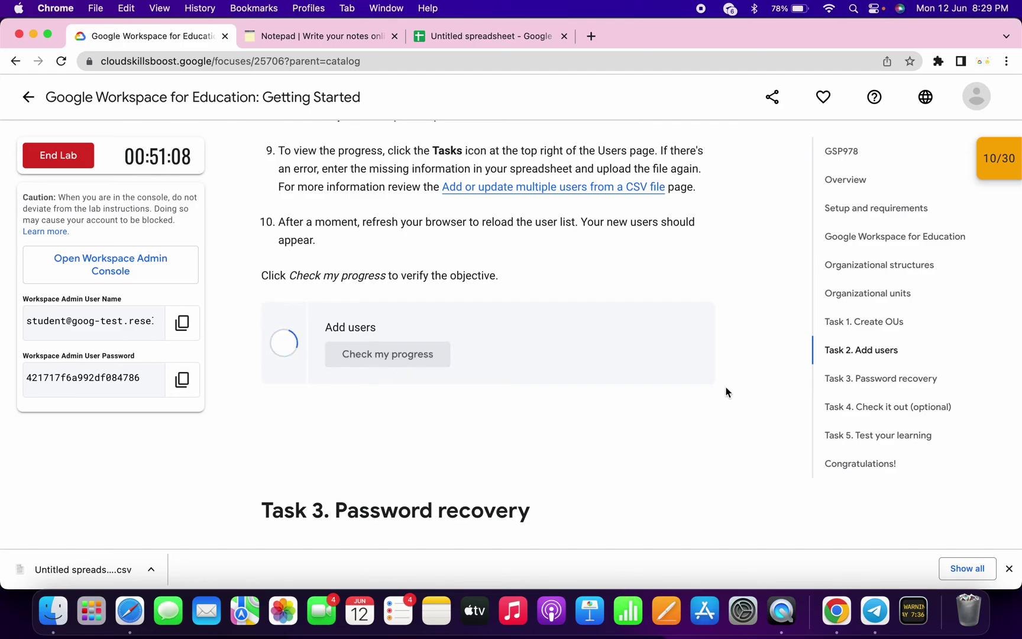
click(1008, 568)
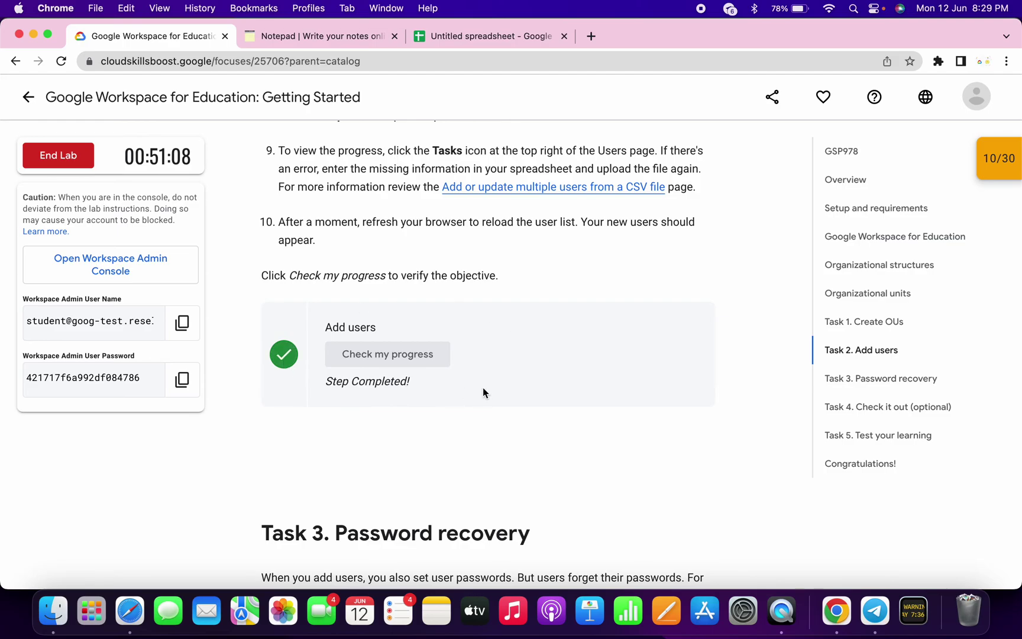
scroll(483, 390, down, 5)
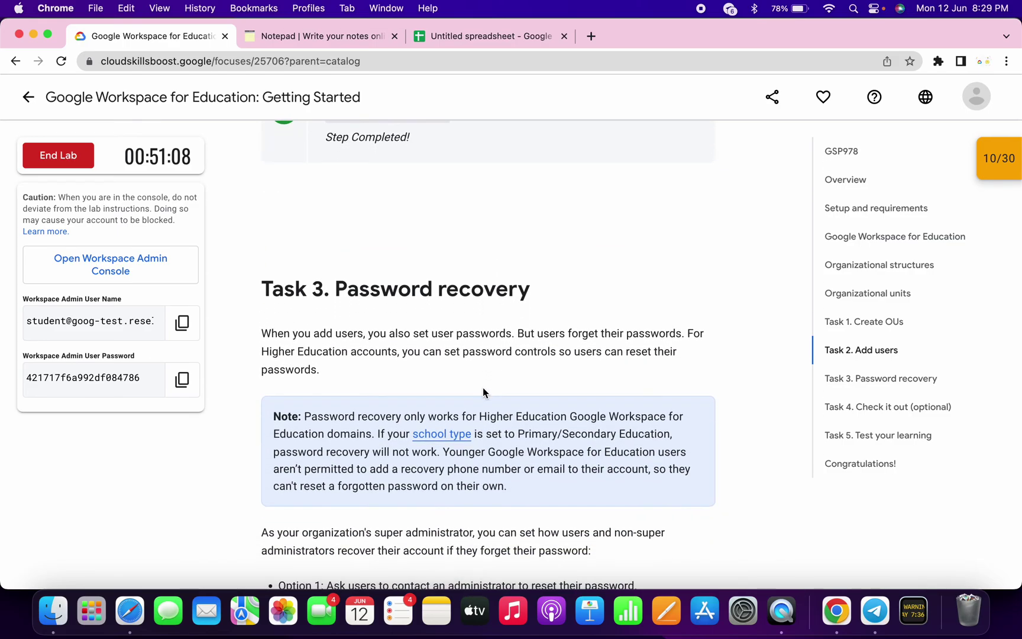
key(ctrl+Right)
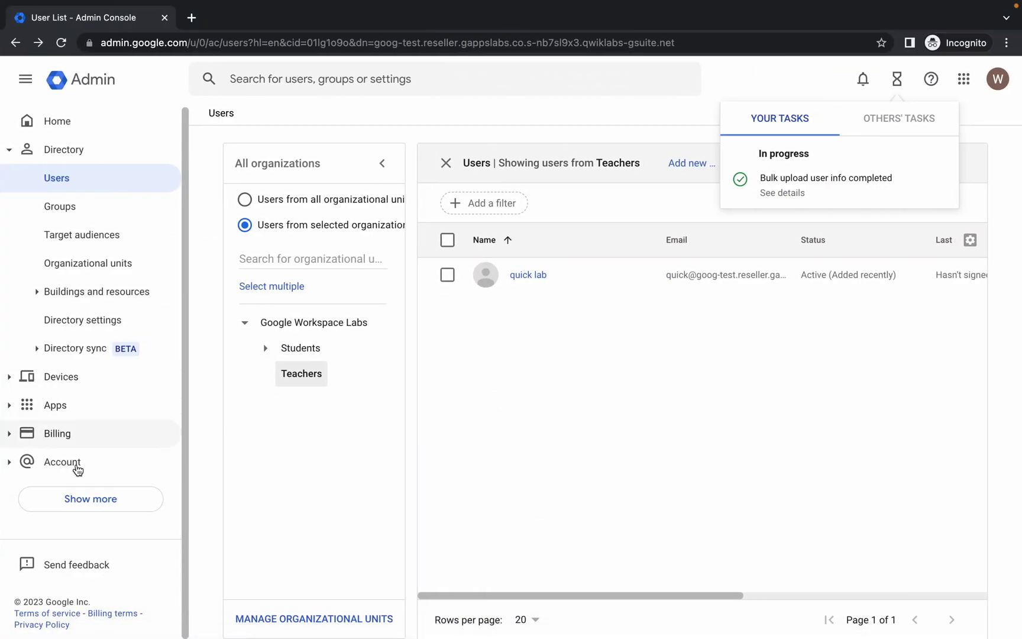
In Security > Account Recovery, allow users and non-super admins to recover their accounts and save.
click(110, 508)
scroll(80, 424, down, 2)
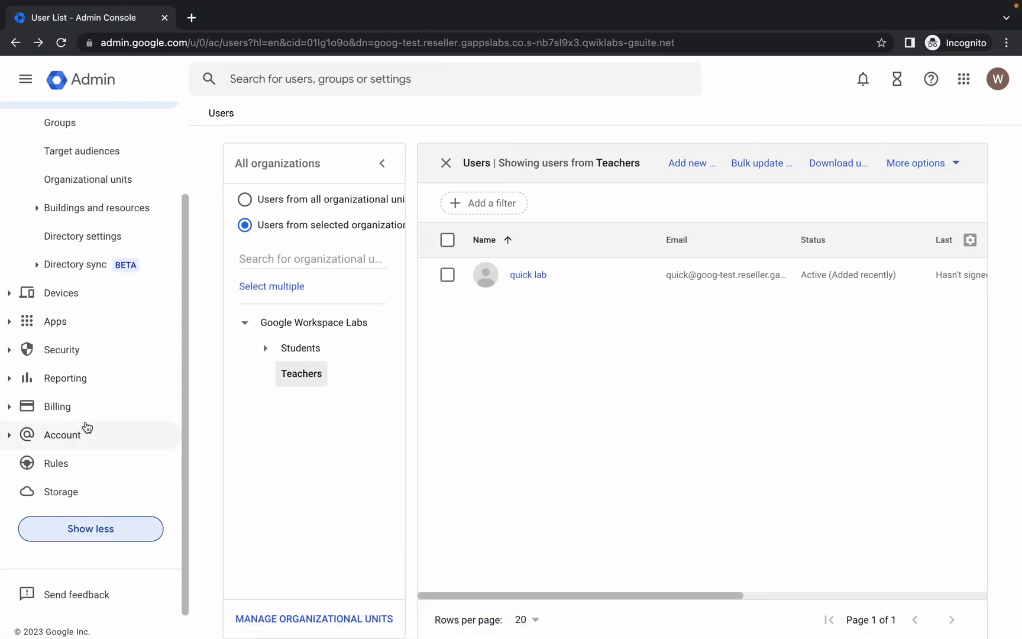
click(76, 353)
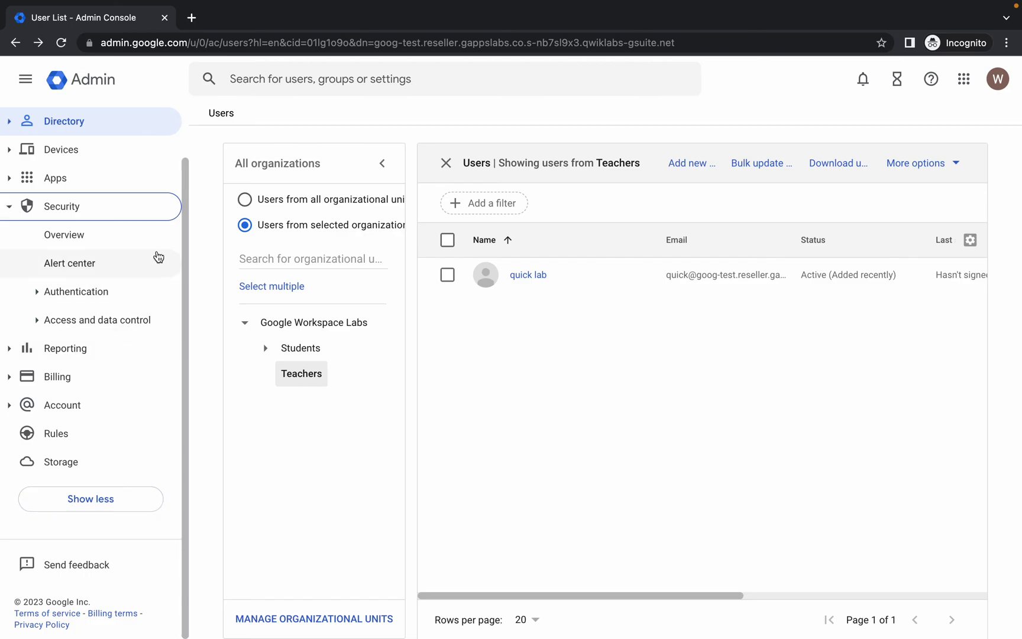
click(71, 235)
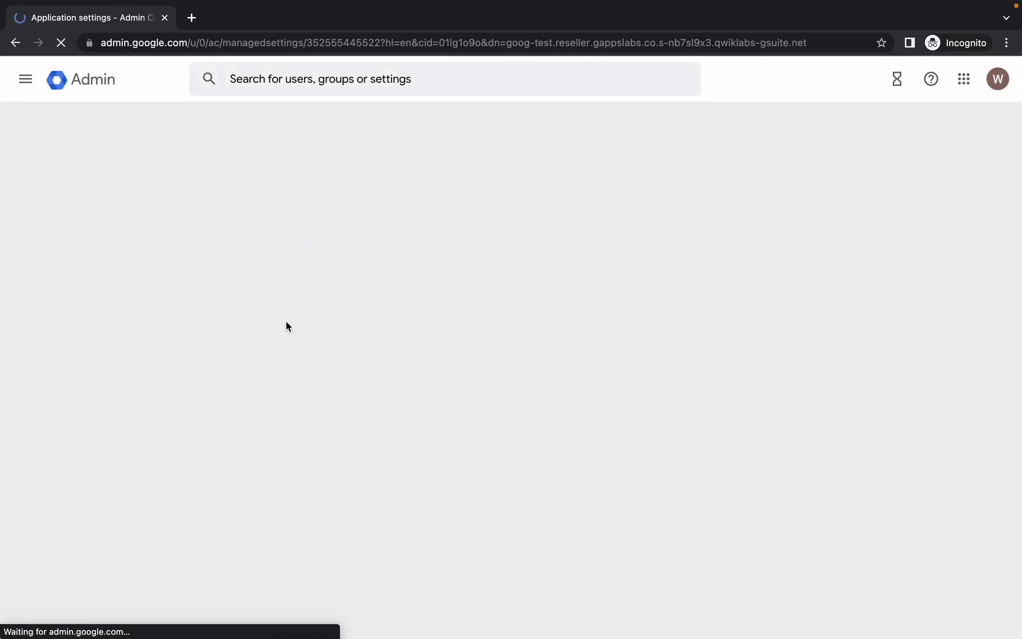
scroll(479, 434, down, 6)
scroll(479, 436, down, 10)
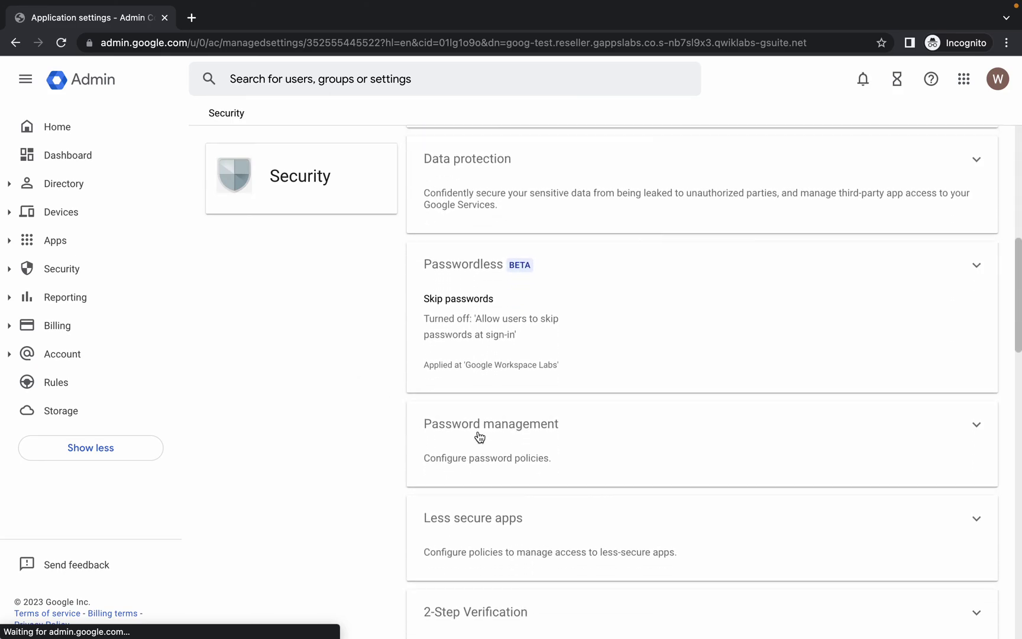
click(536, 302)
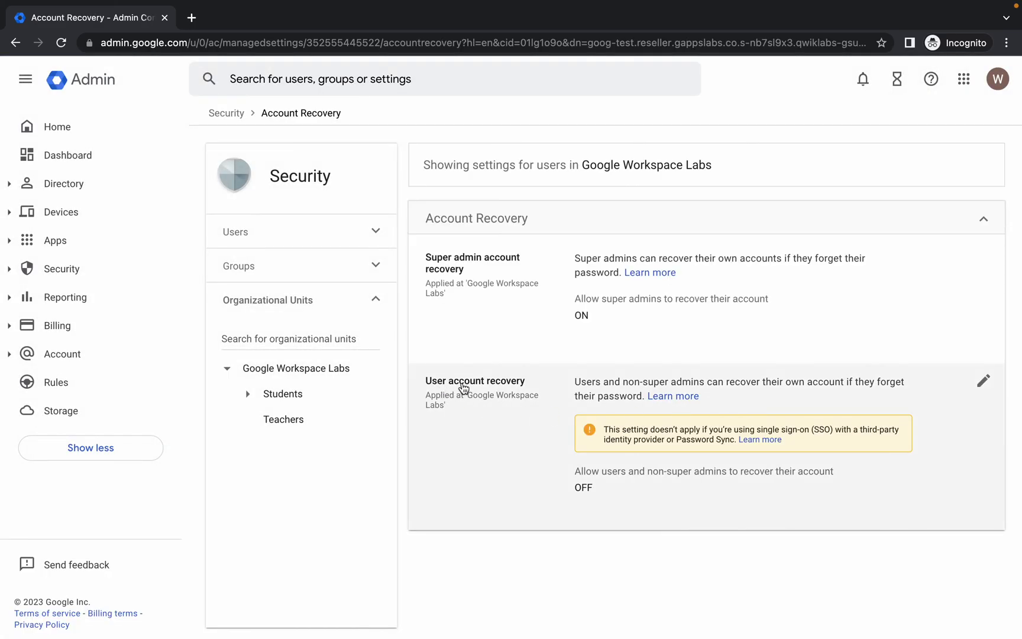
click(983, 385)
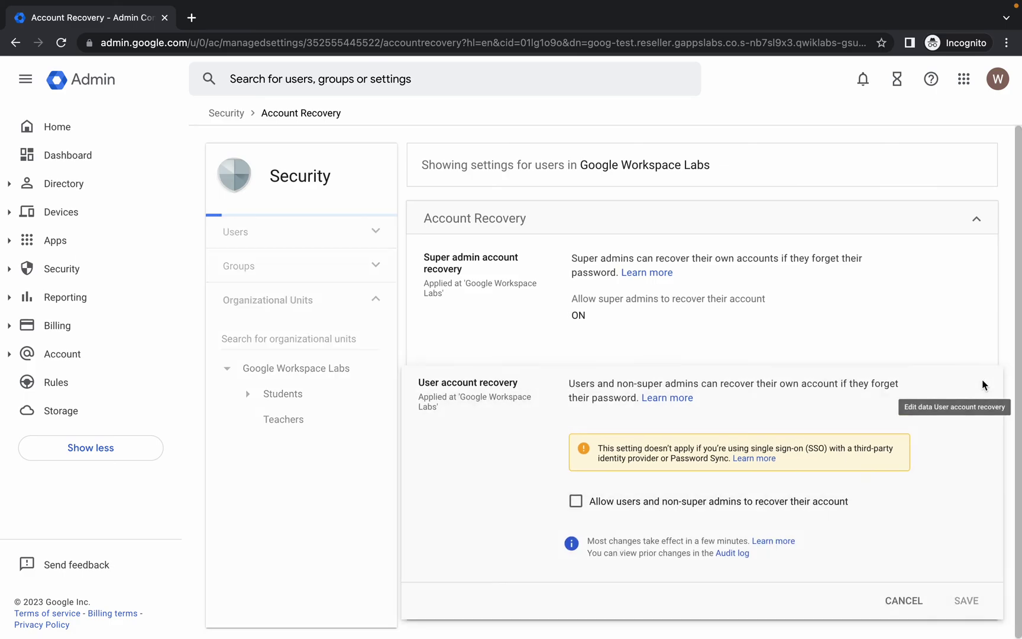
click(582, 505)
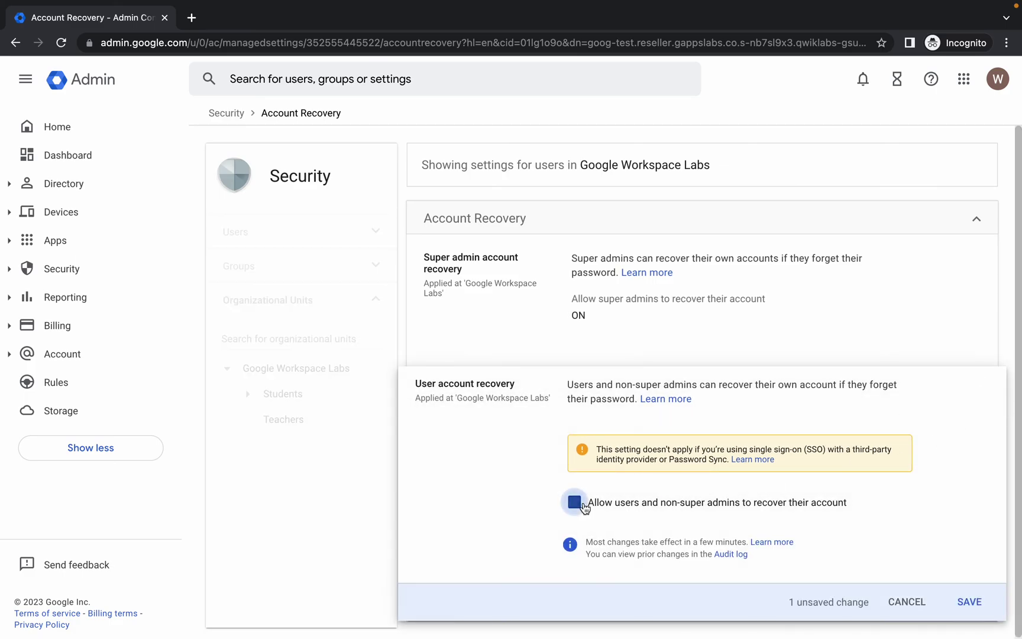
click(970, 602)
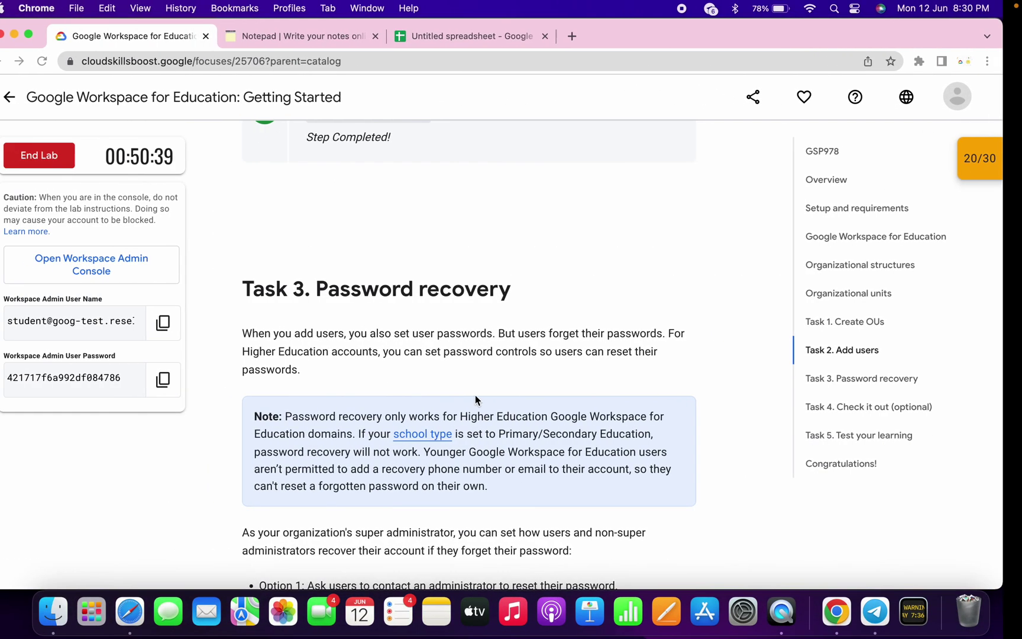
scroll(475, 395, down, 15)
Run Check my progress for Task 3's Turn on password recovery objective.
scroll(476, 400, down, 10)
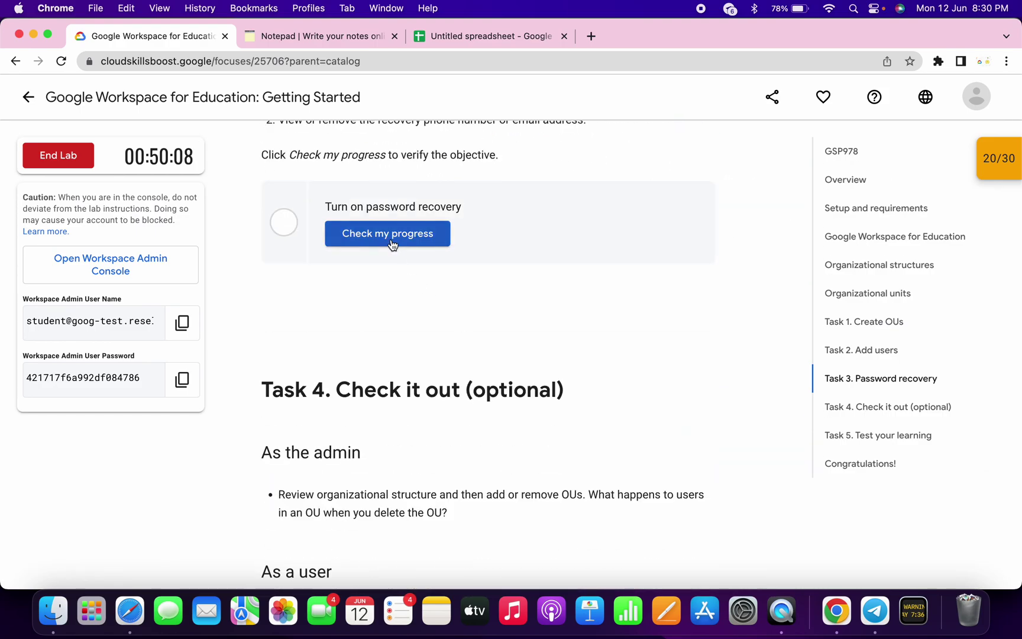
click(390, 236)
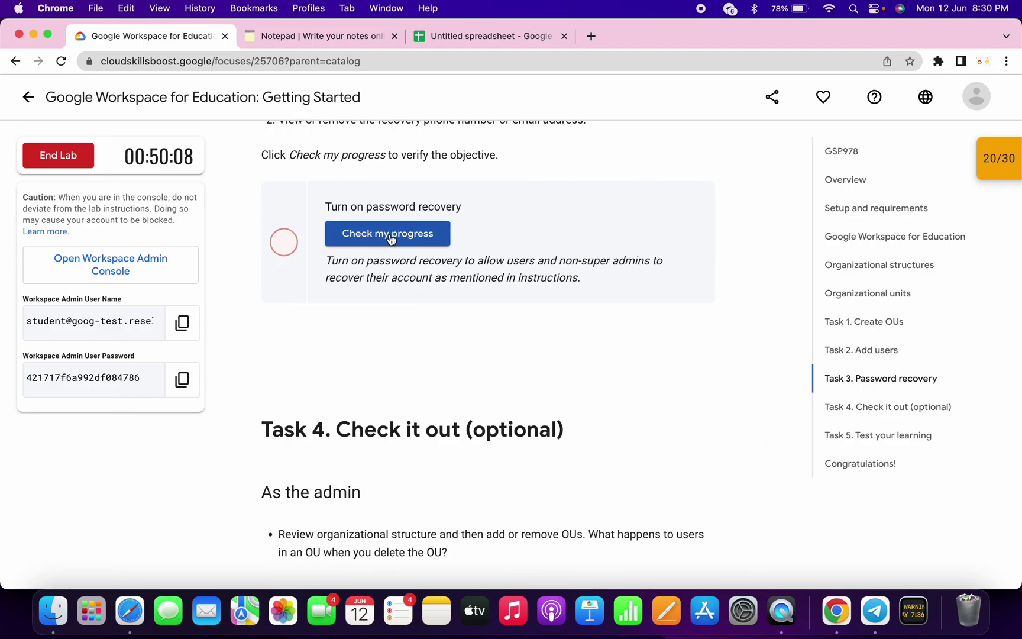
click(388, 234)
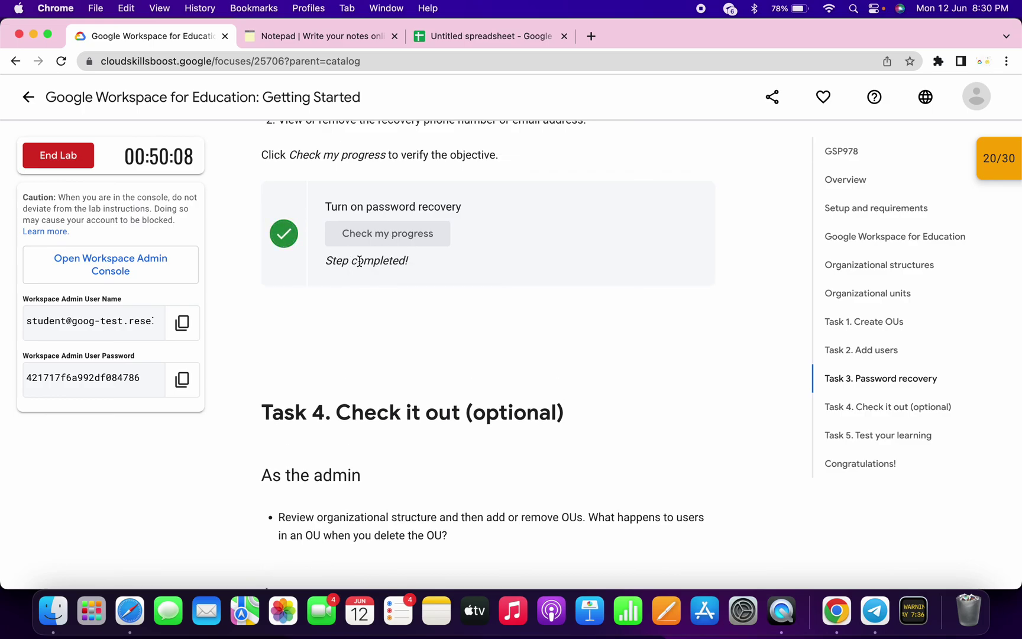
Jump to the lab's Congratulations! section and view the checkpoint score of 20/30.
click(849, 474)
drag(251, 150, 455, 162)
click(997, 171)
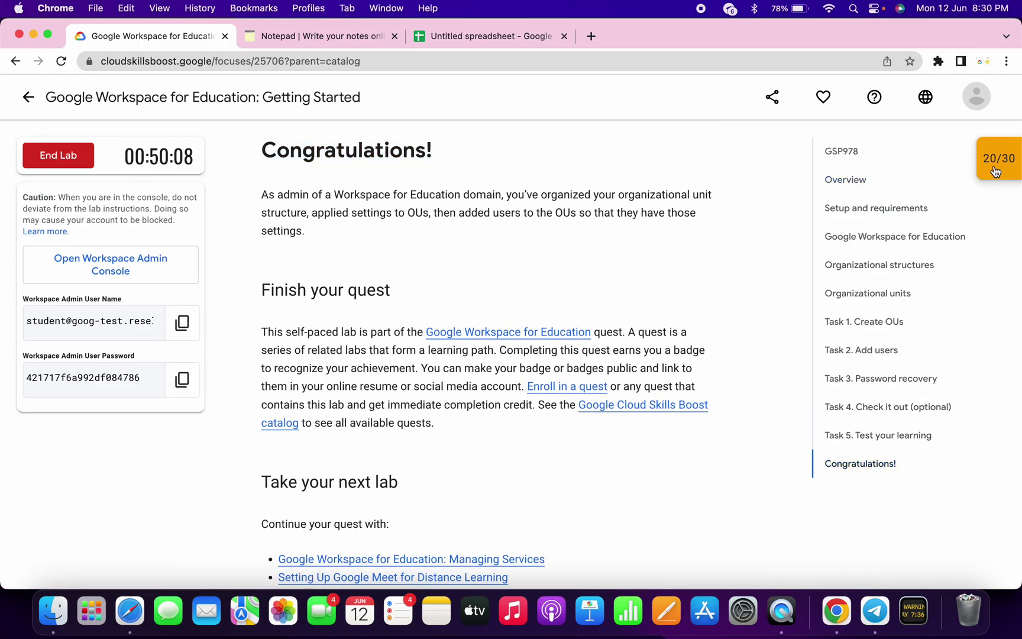